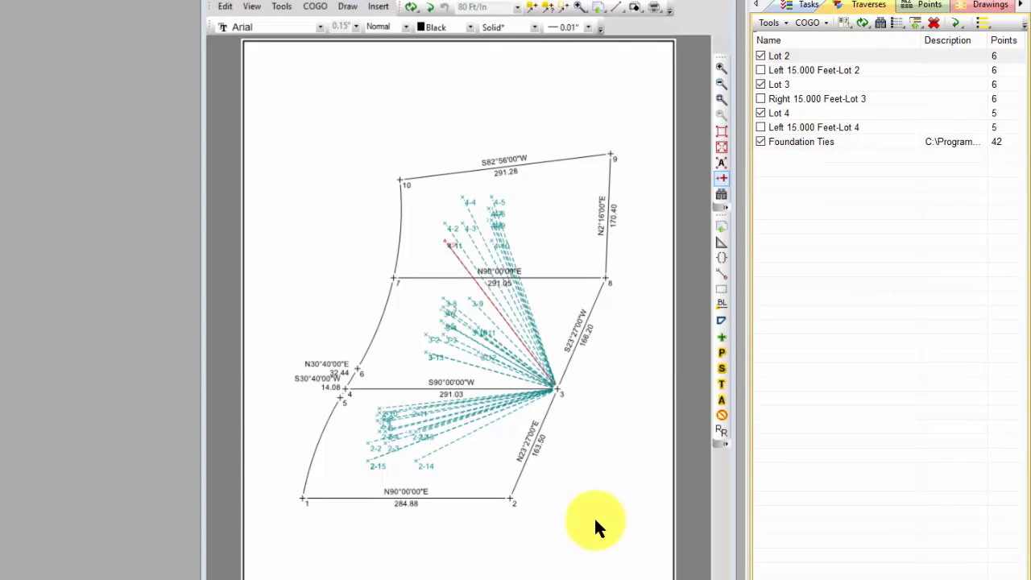
Step: Hide the Foundation Ties traverse in the drawing and show it again
left_click(761, 141)
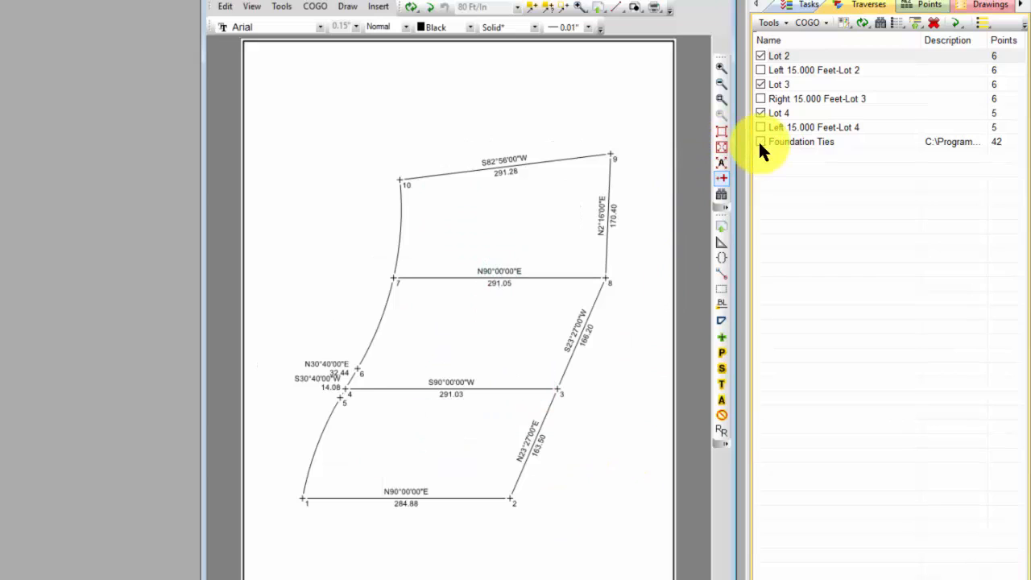
left_click(760, 143)
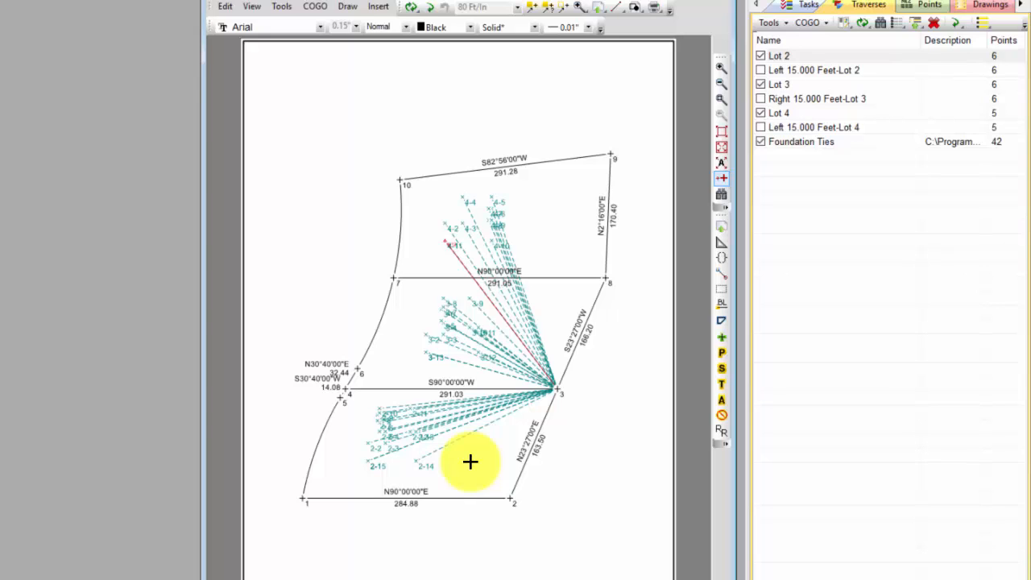
Step: From the Foundation Ties traverse, add points 2-1 through 2-15 to a new traverse named 1 with the Foundations settings
right_click(430, 465)
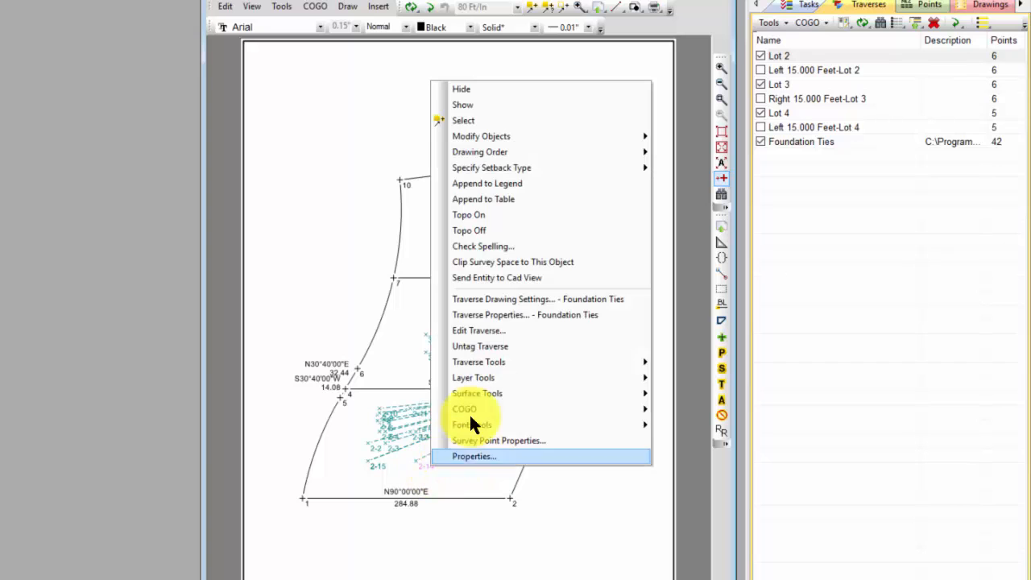
left_click(469, 331)
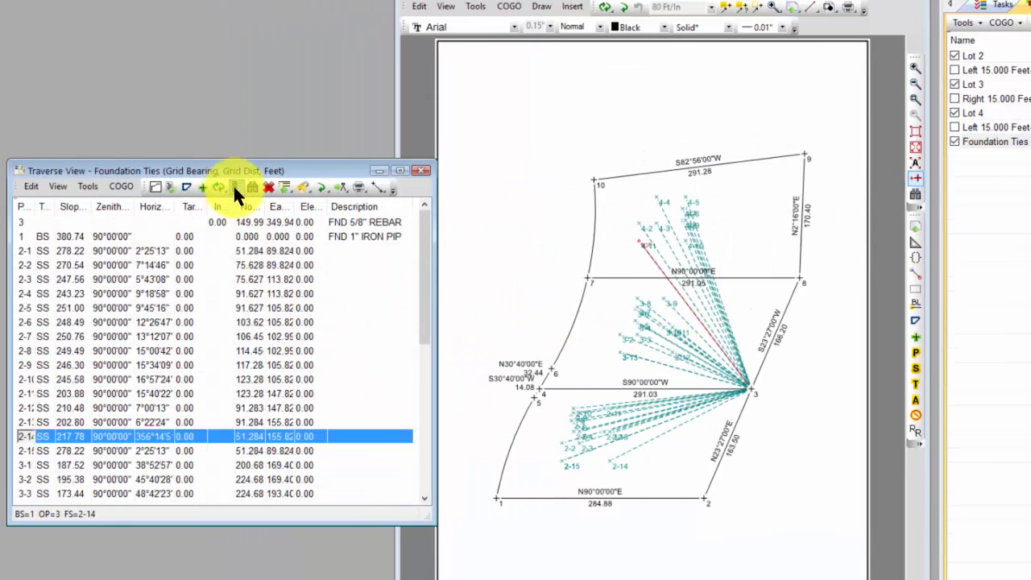
left_click(44, 252)
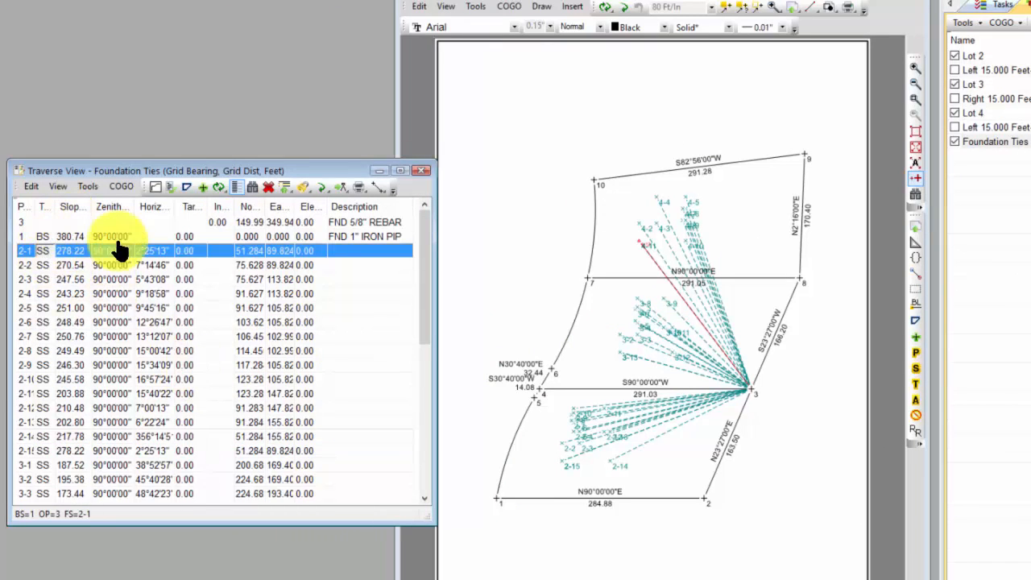
left_click_drag(432, 387, 532, 372)
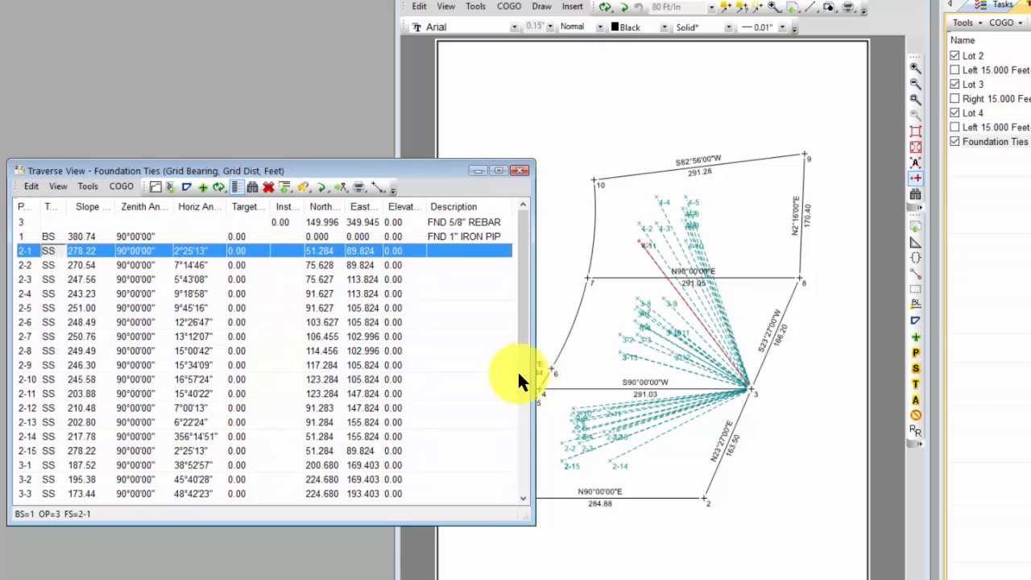
left_click(34, 451, "shift")
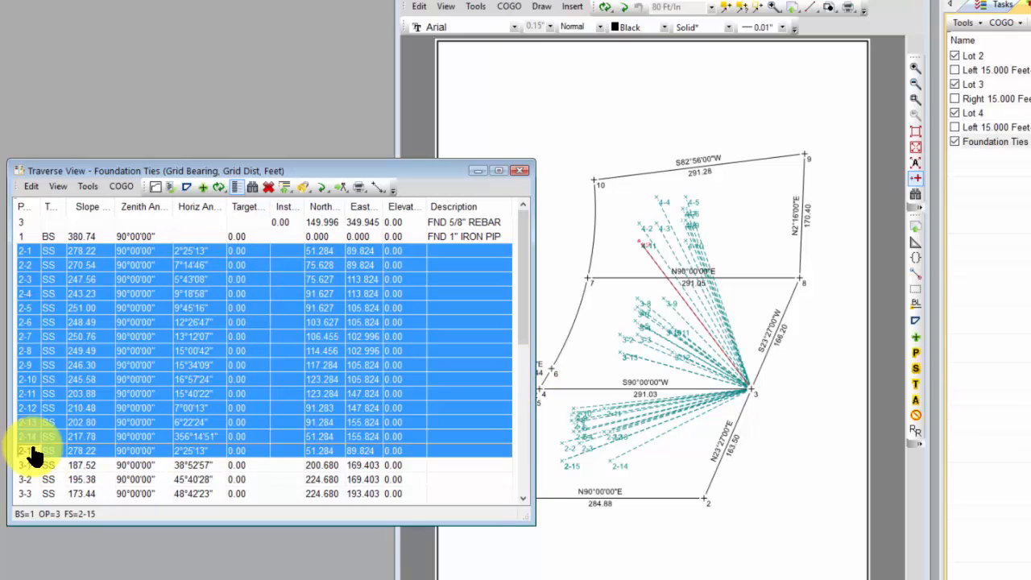
right_click(82, 261)
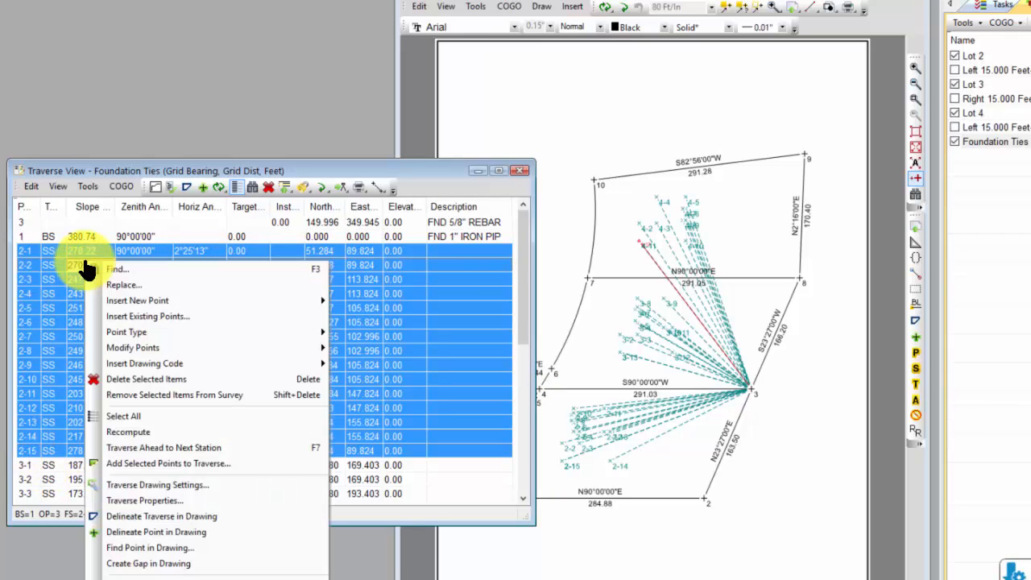
left_click(172, 463)
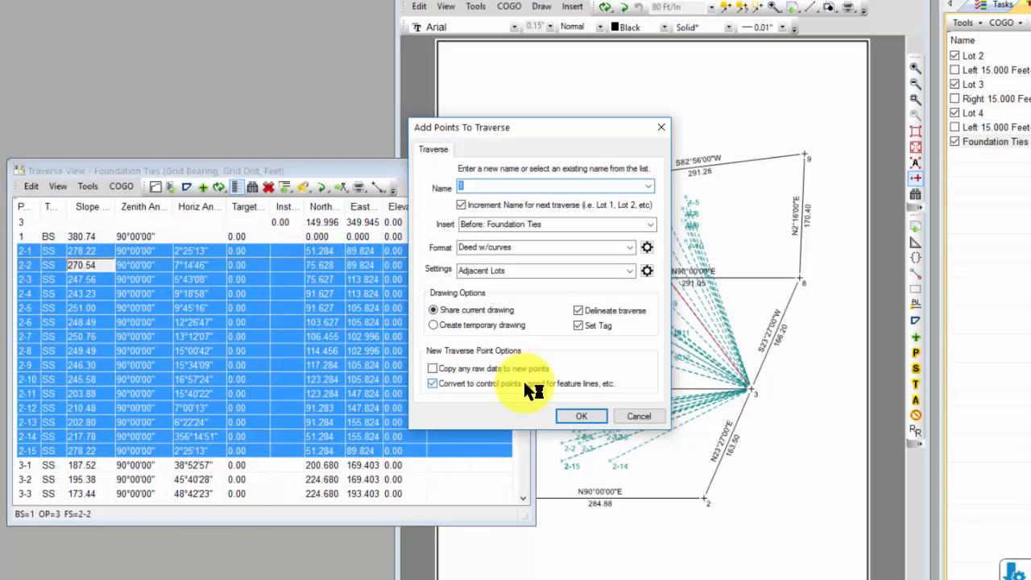
left_click(627, 270)
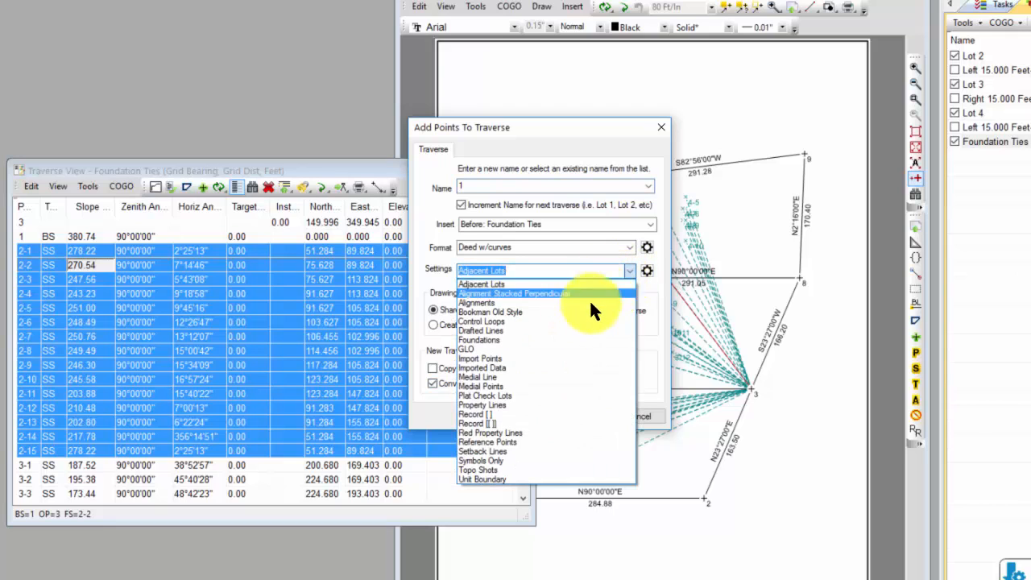
key("Escape")
key("Down")
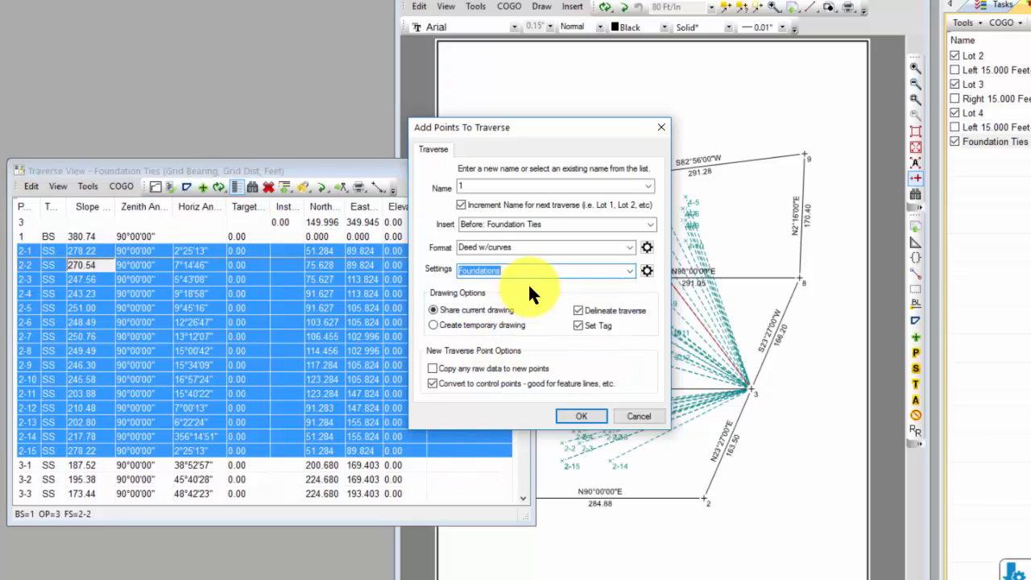
left_click(582, 414)
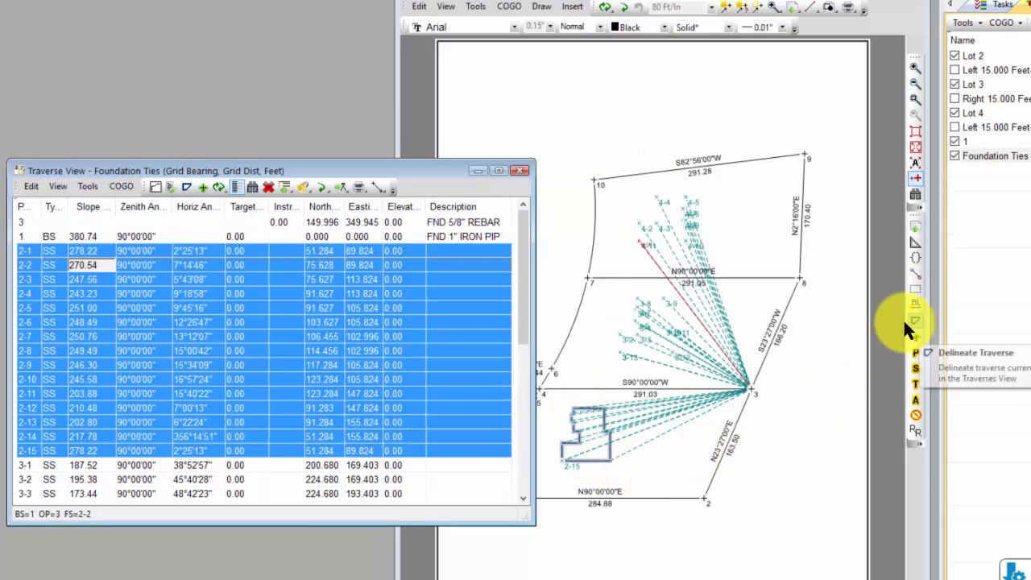
left_click(519, 172)
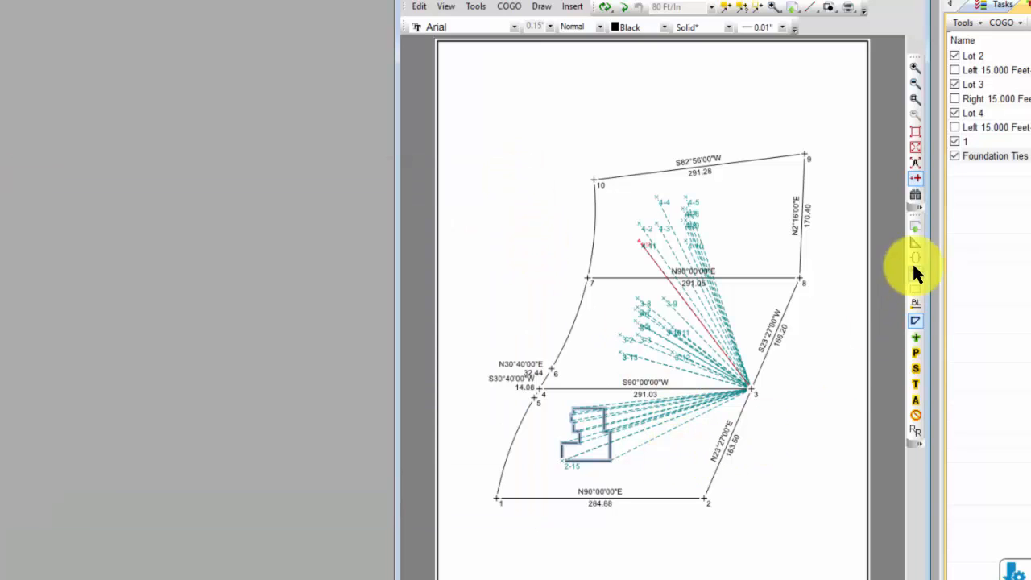
Step: Hide the Foundation Ties traverse and turn off the traverse delineation around the new foundation outline
left_click(954, 156)
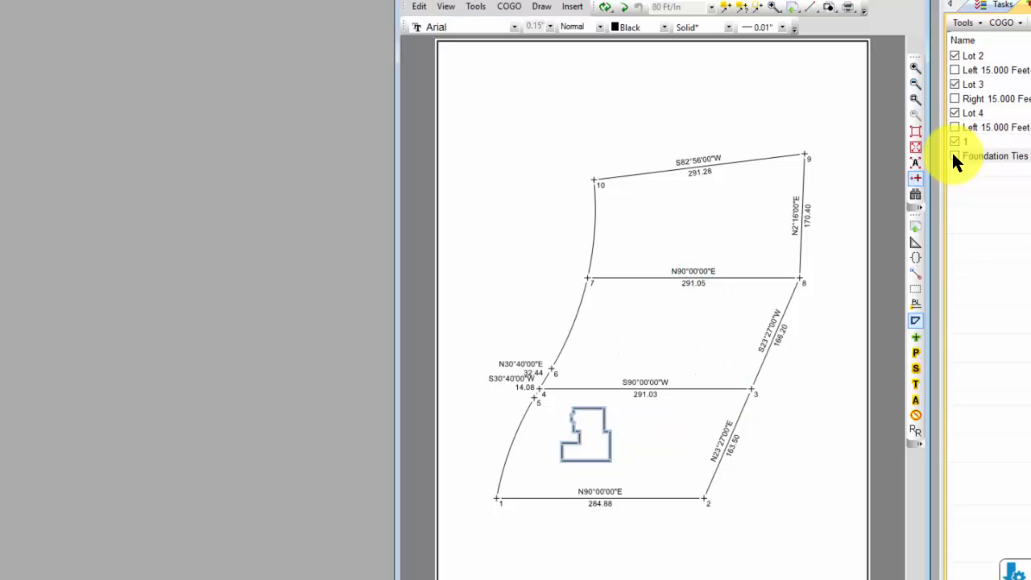
left_click(953, 155)
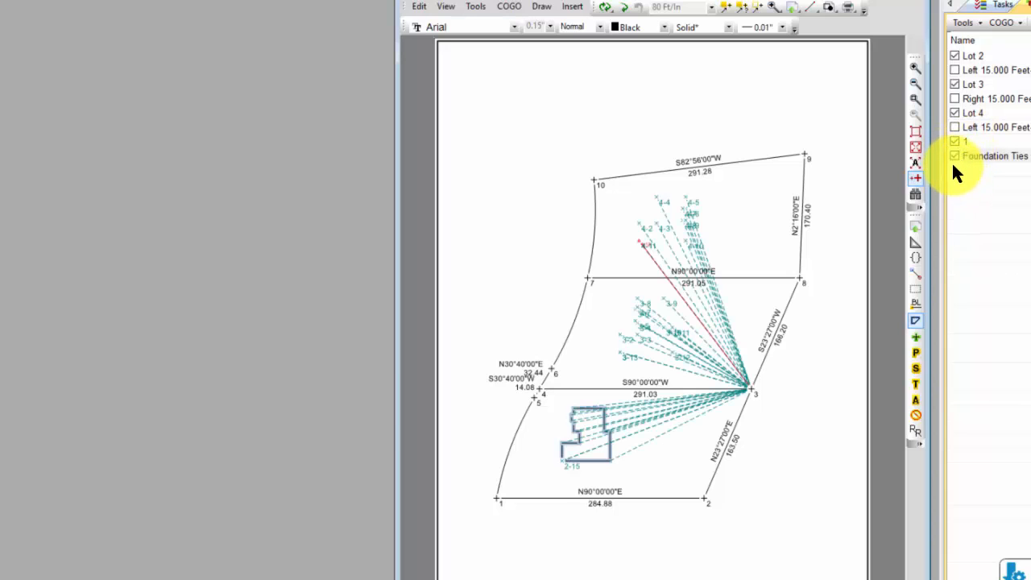
left_click(954, 156)
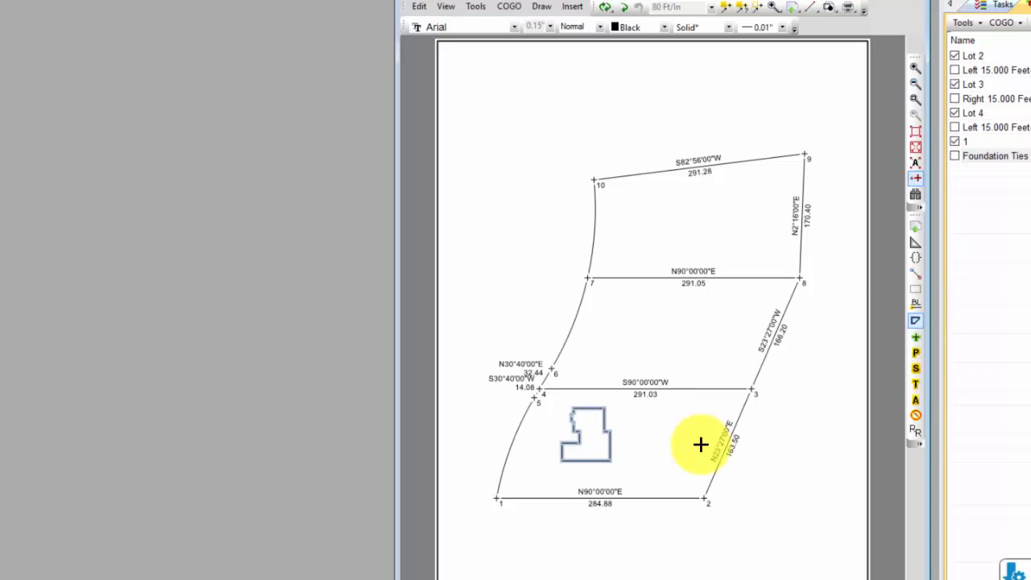
left_click(914, 320)
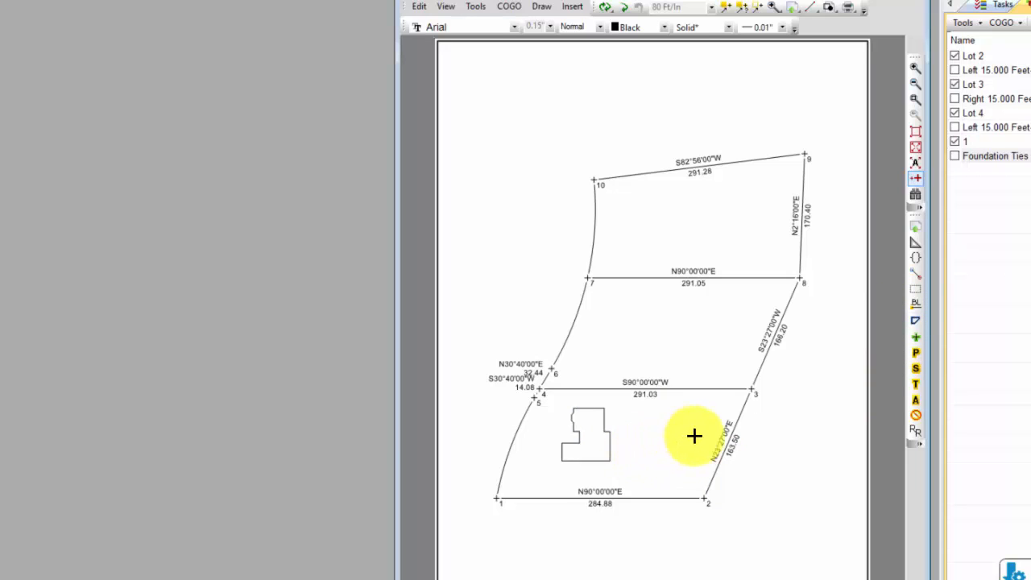
Step: Set the fill of the foundation outline, traverse 1, to Solid in its traverse drawing settings
mouse_move(609, 453)
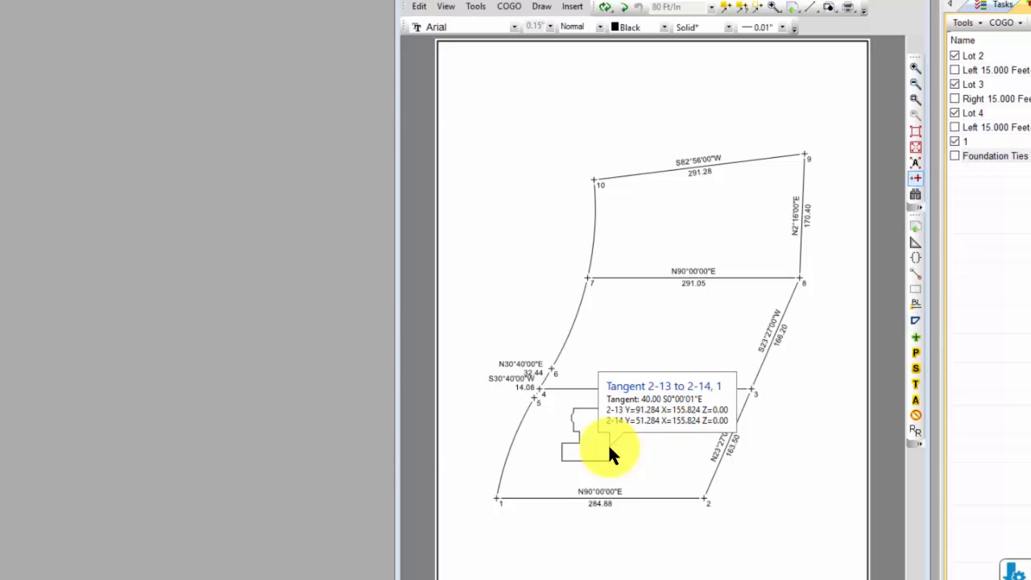
double_click(610, 453)
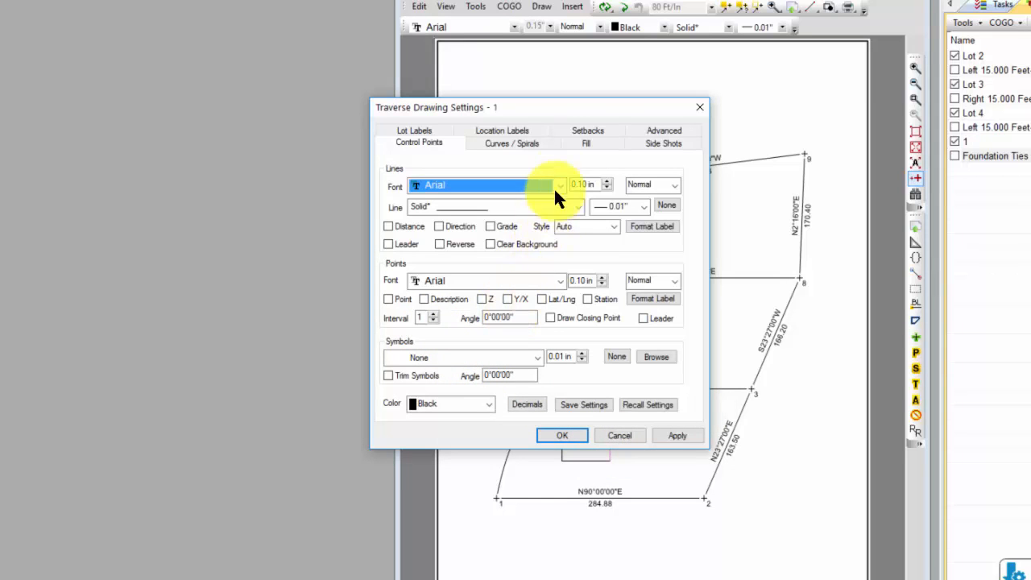
left_click(575, 141)
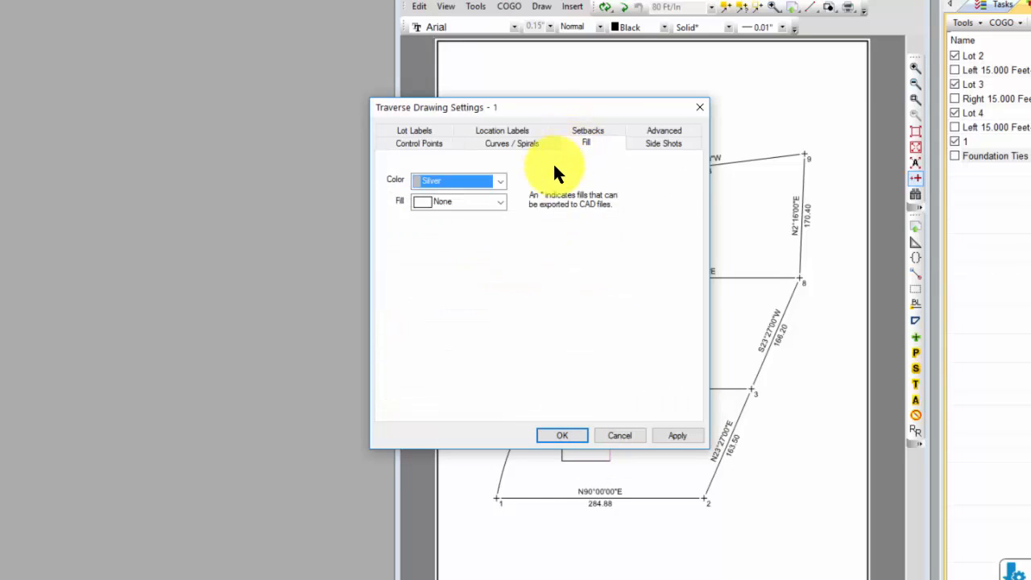
left_click(500, 201)
left_click(438, 228)
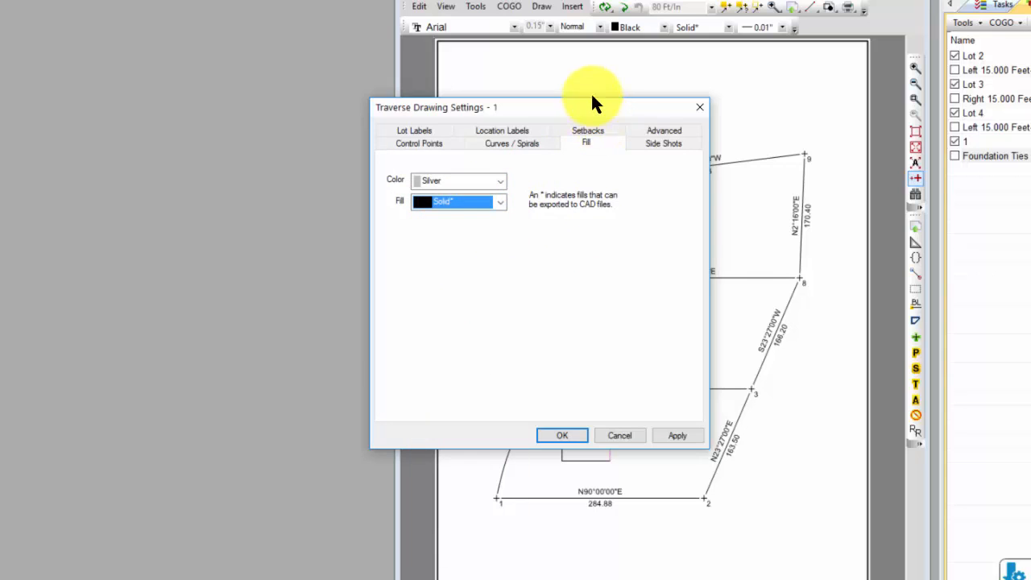
left_click_drag(575, 103, 444, 78)
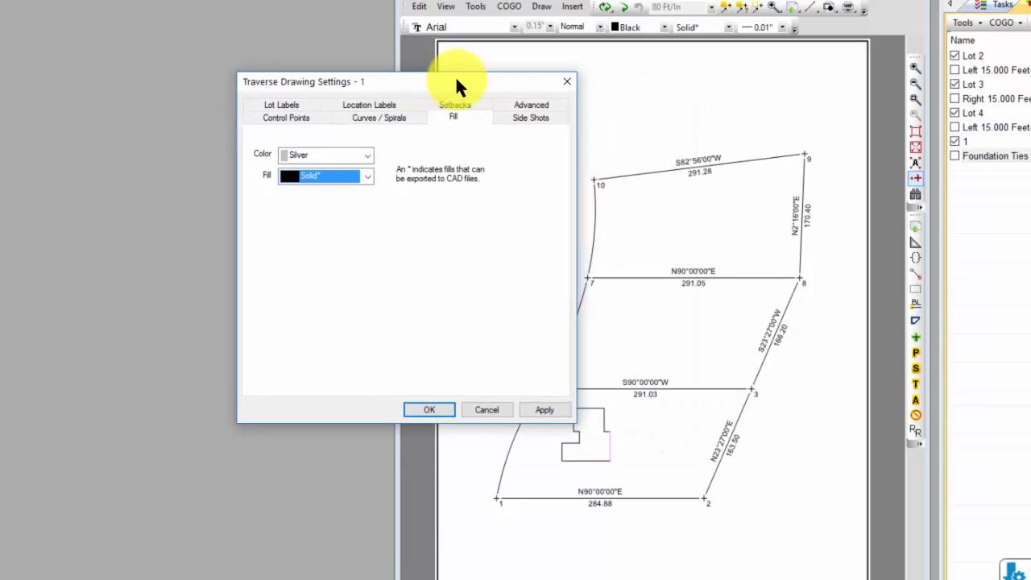
left_click(551, 410)
left_click(430, 410)
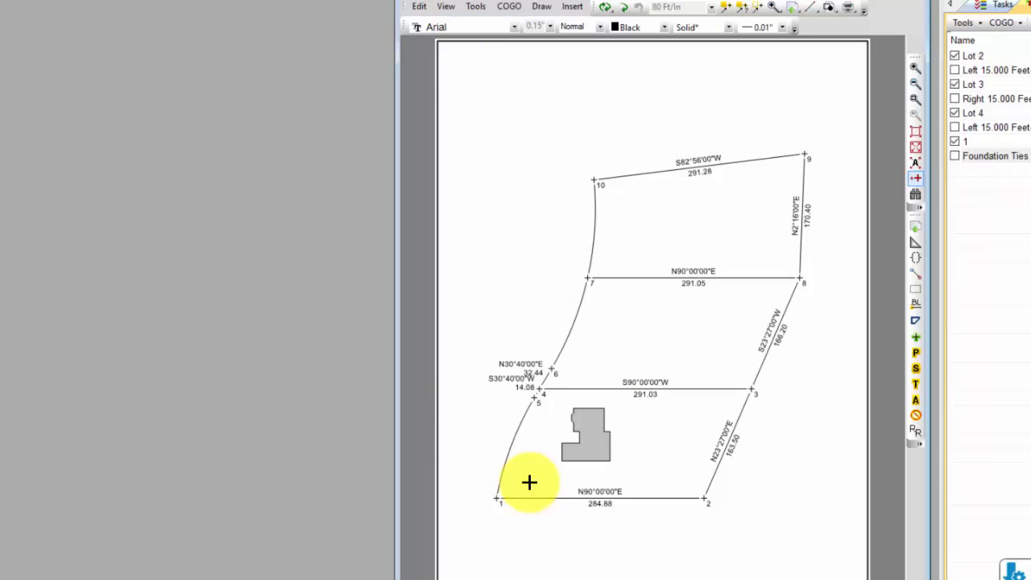
Step: Show the Foundation Ties traverse again and set its side shot lines to None
left_click(954, 155)
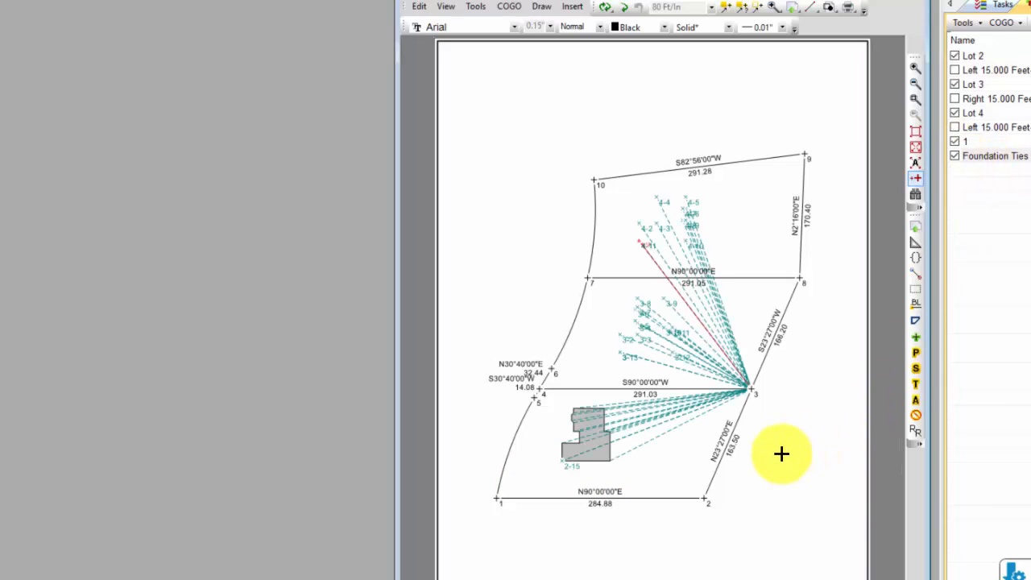
mouse_move(727, 342)
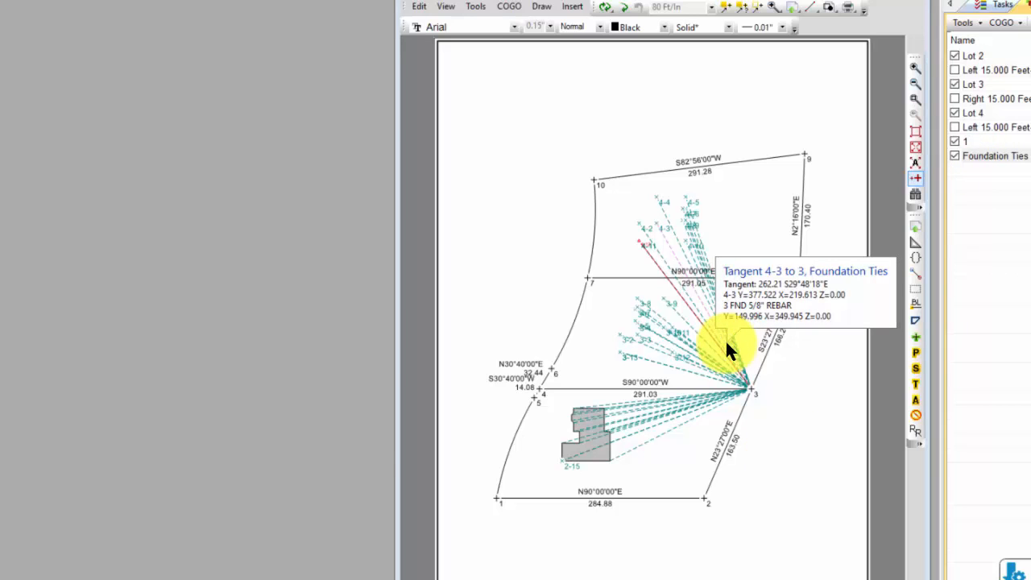
double_click(727, 346)
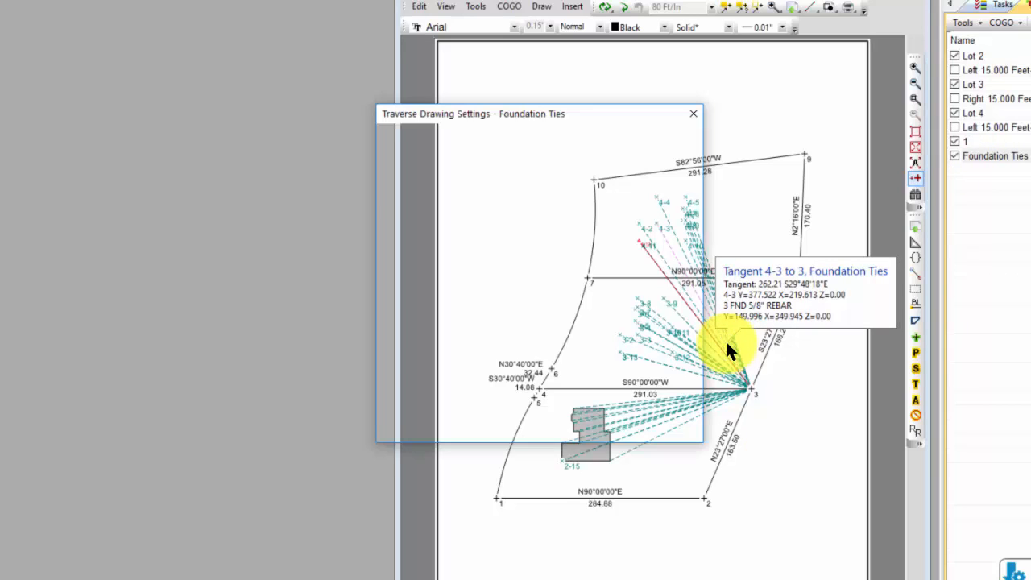
left_click(670, 198)
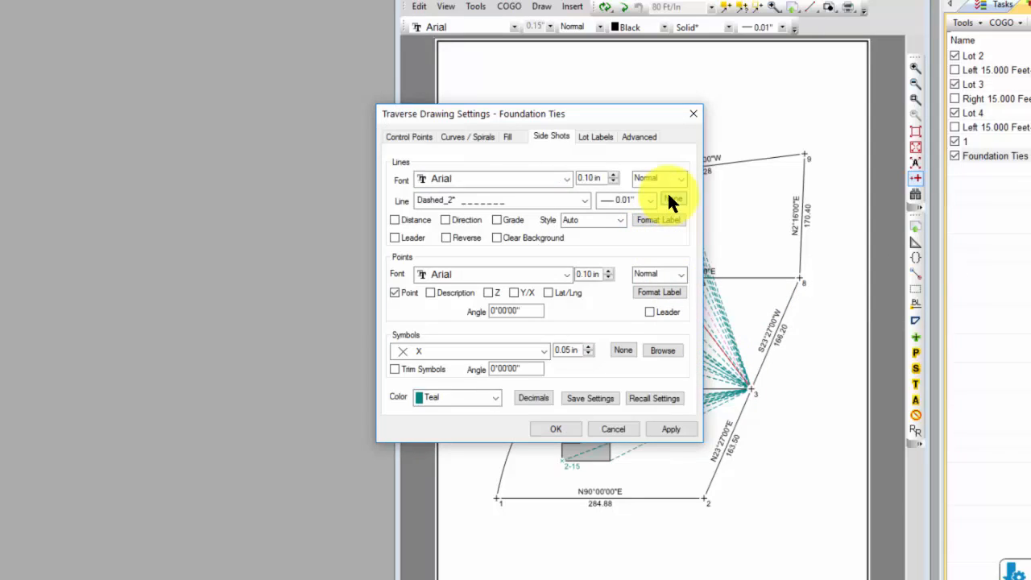
left_click(555, 429)
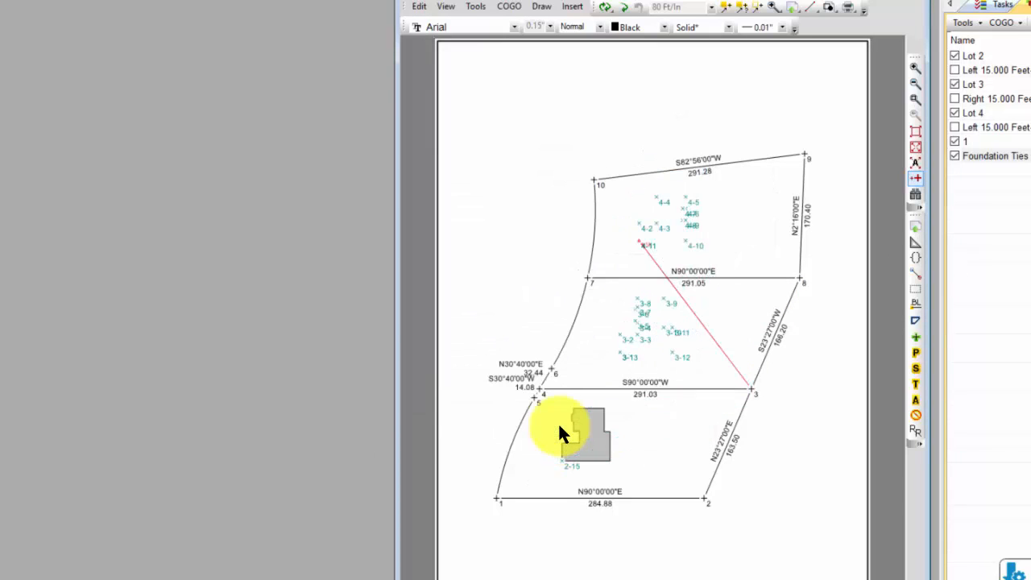
Step: Get a close view of foundation points 3-1 through 3-13 and turn off the zoom-scaled display of labels and symbols
left_click(916, 95)
left_click_drag(599, 271, 670, 368)
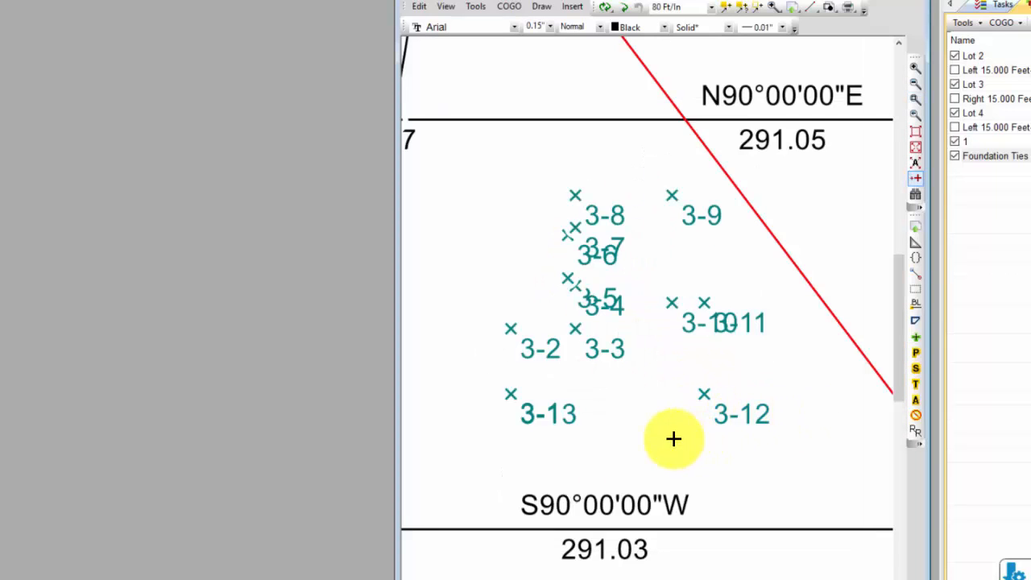
scroll(636, 403, "up", 2)
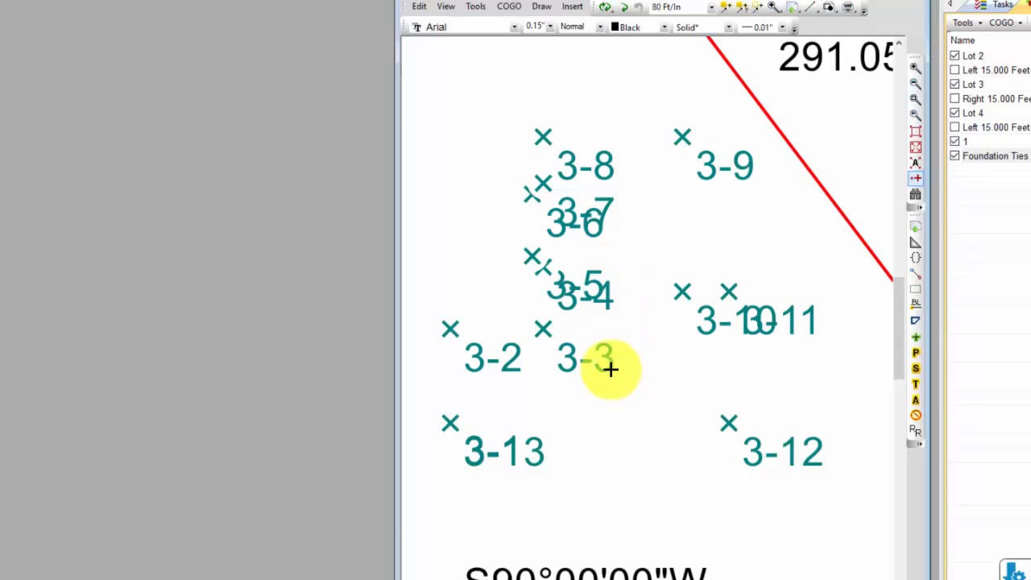
left_click(914, 178)
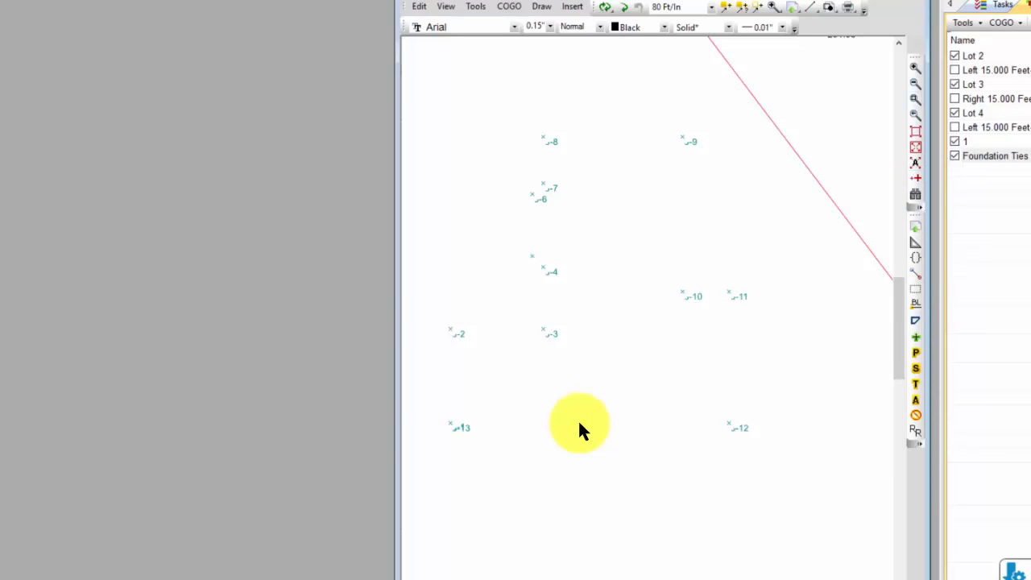
scroll(577, 419, "up", 1)
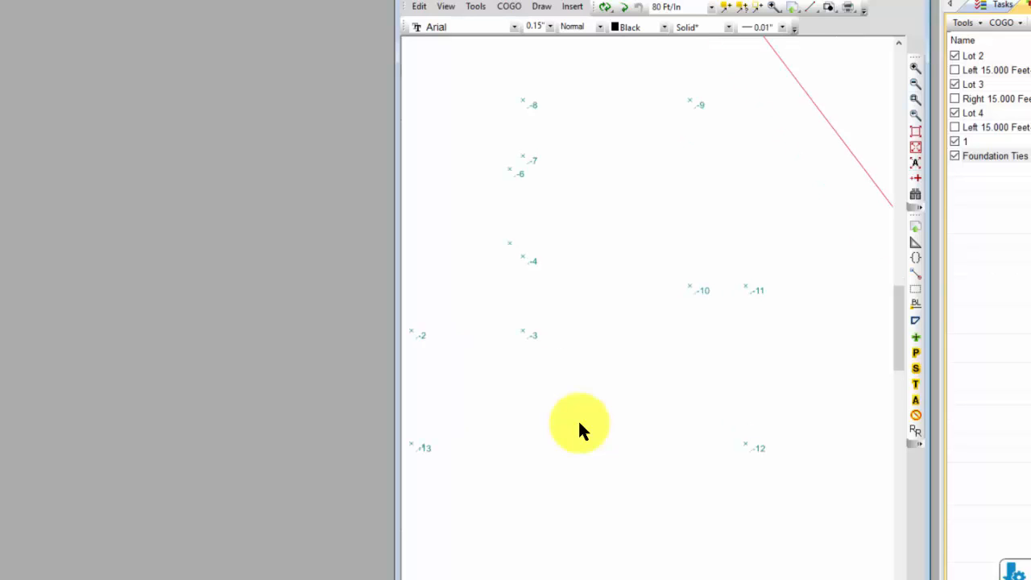
middle_click_drag(579, 422, 644, 433)
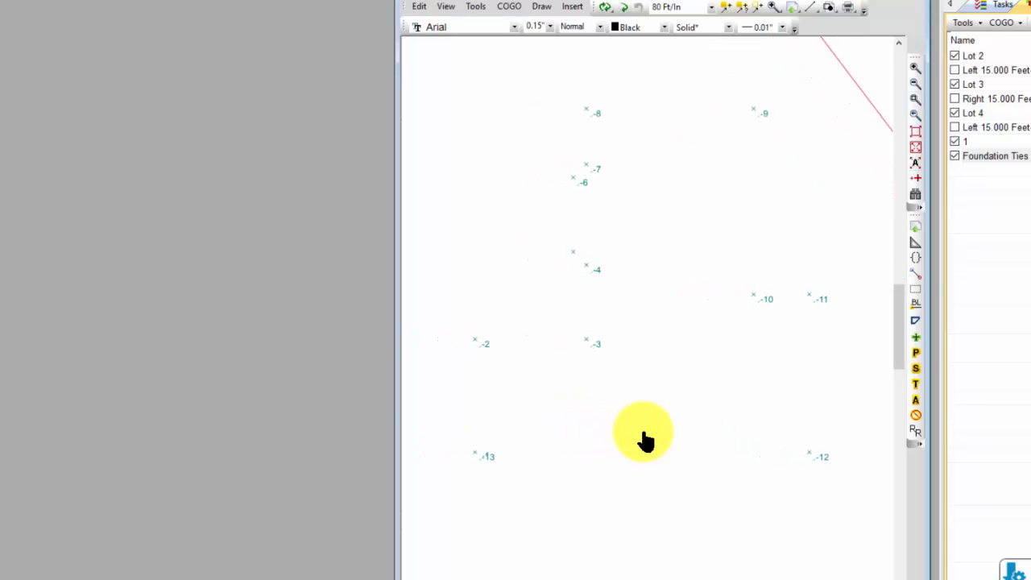
scroll(642, 433, "up", 1)
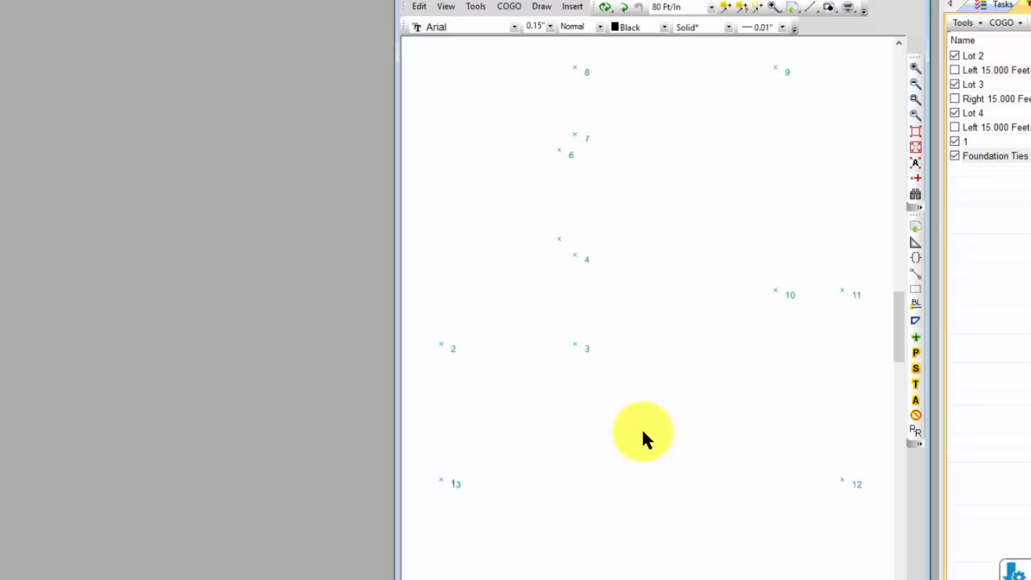
Step: Start a traverse named Foundation Lot 3, inserted before Foundation Ties with Foundations drawing settings, built by selecting existing survey points only
right_click(486, 232)
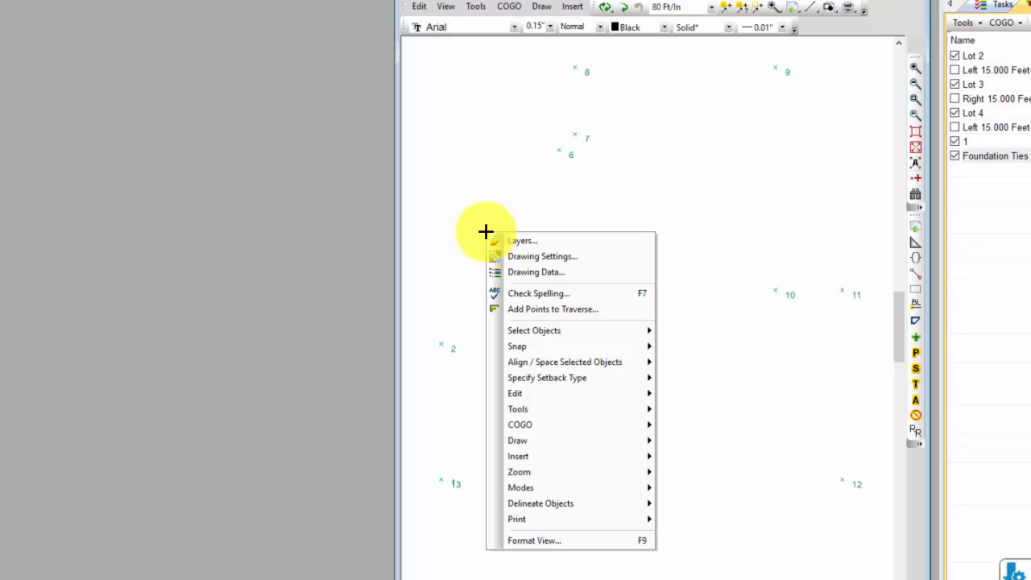
mouse_move(539, 343)
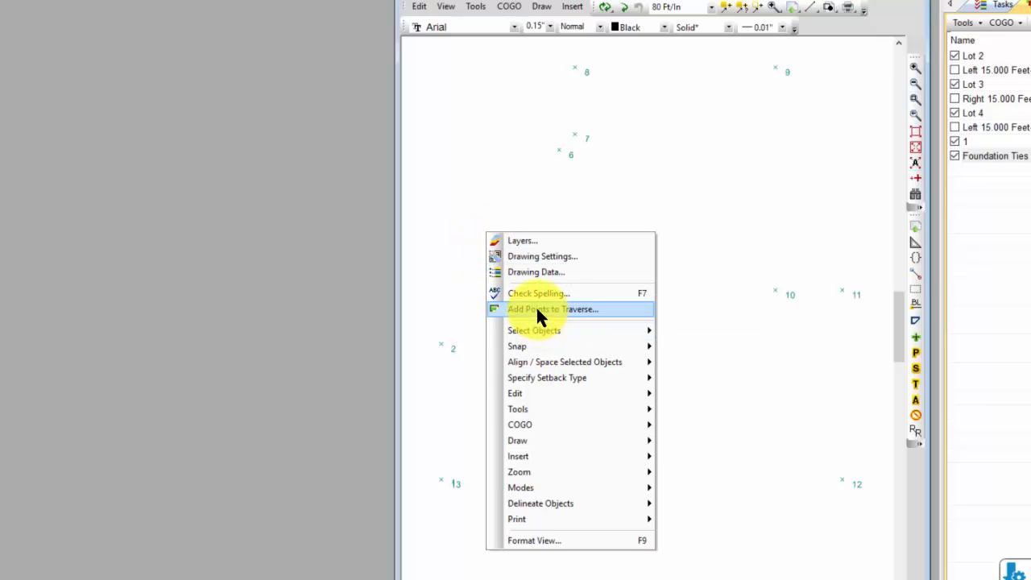
left_click(537, 313)
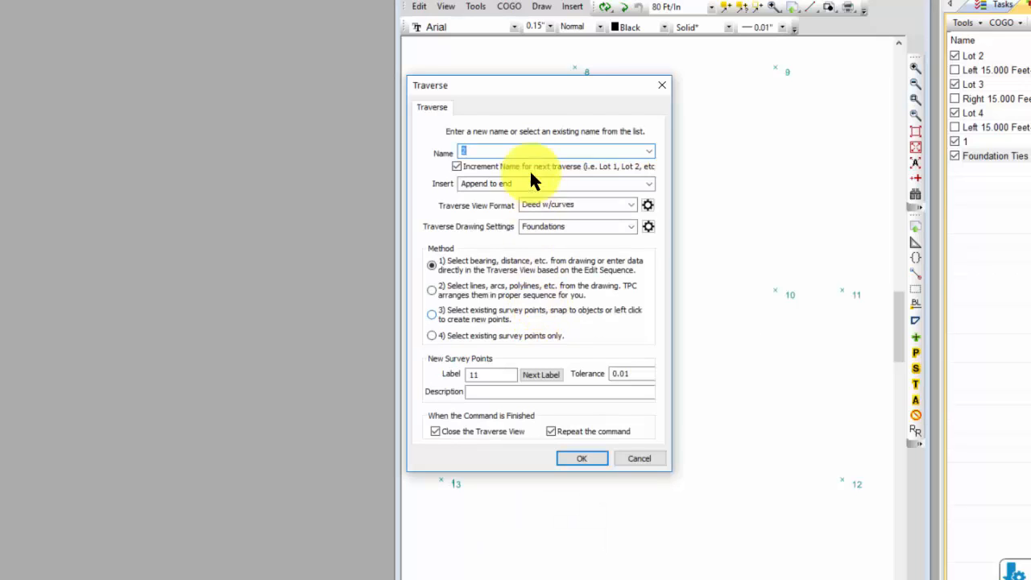
type("Found")
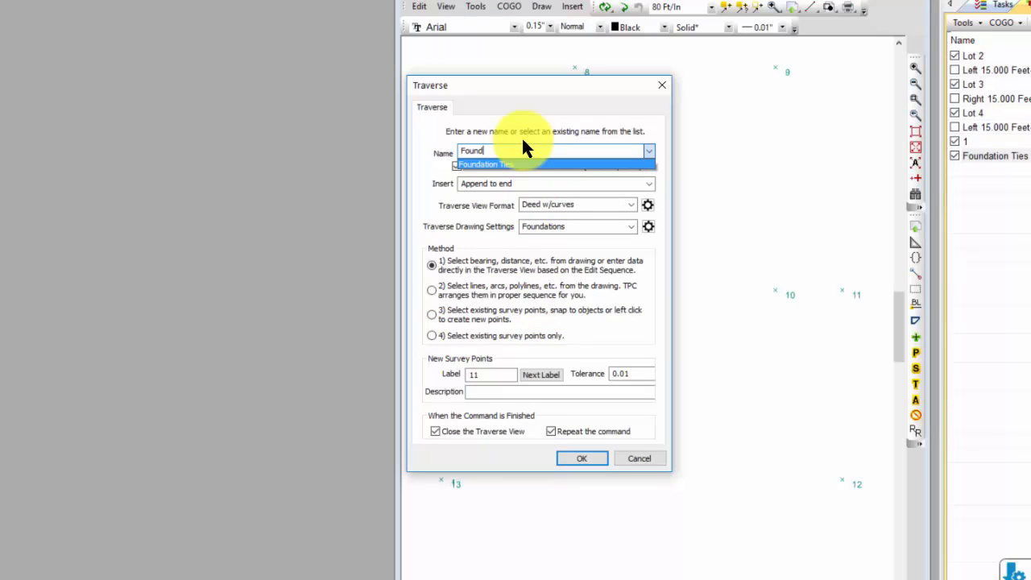
type("ation Lot 3")
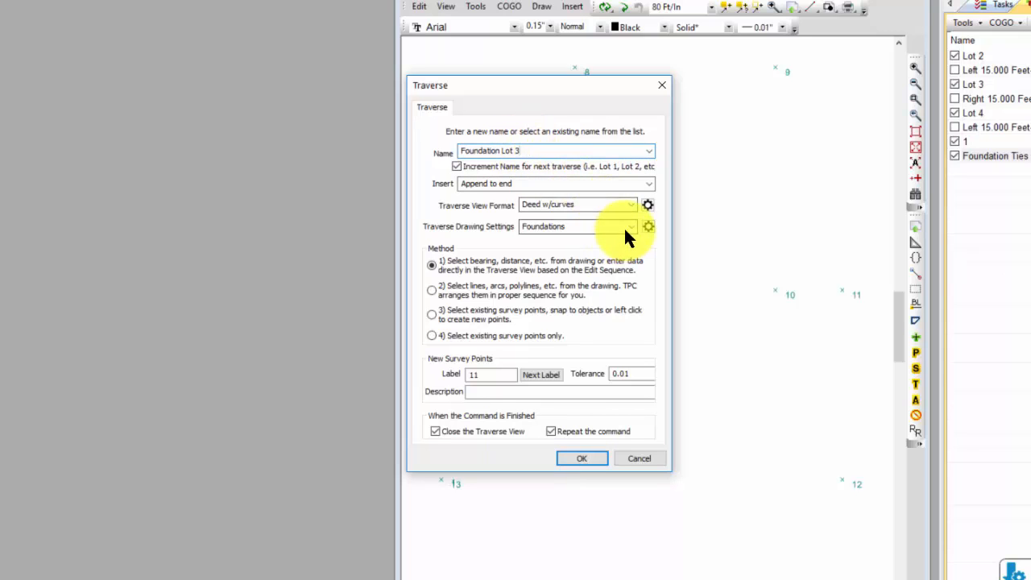
left_click(476, 336)
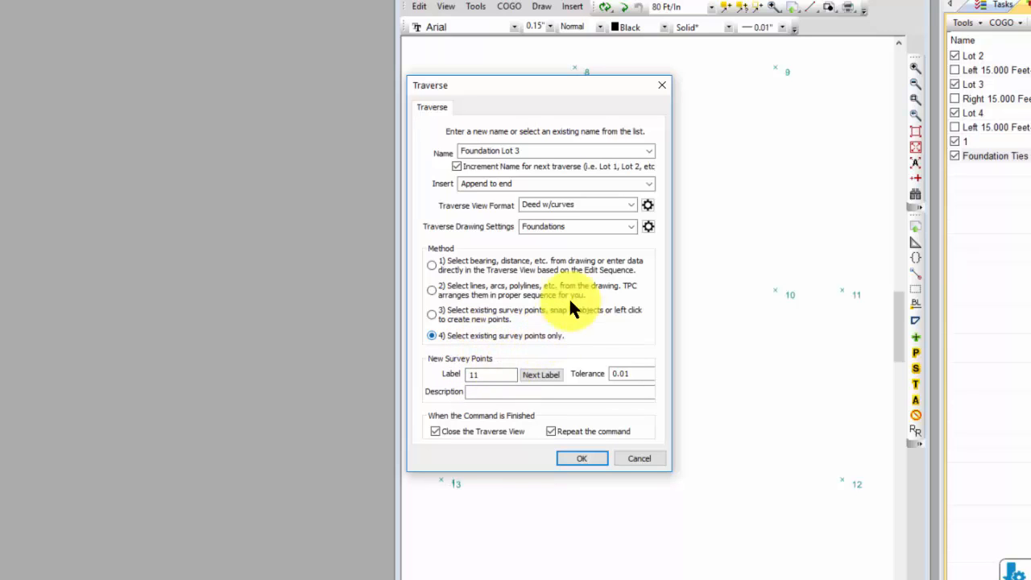
left_click(648, 185)
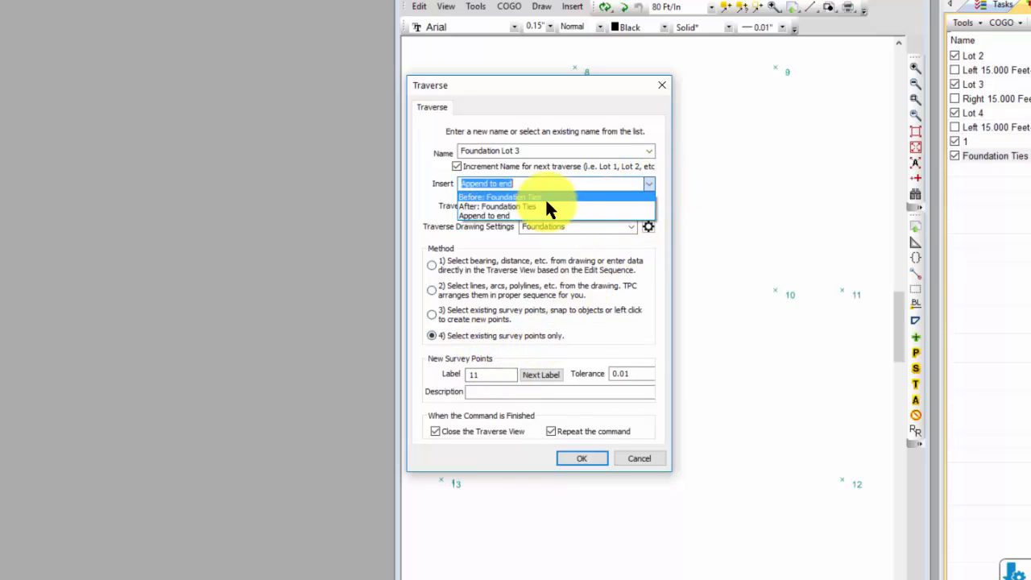
left_click(513, 197)
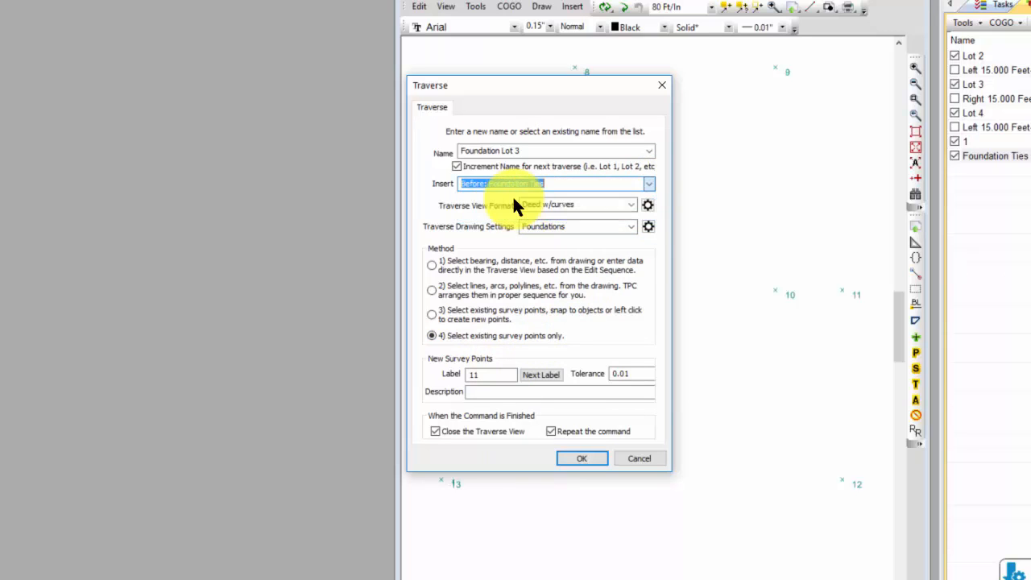
left_click(582, 459)
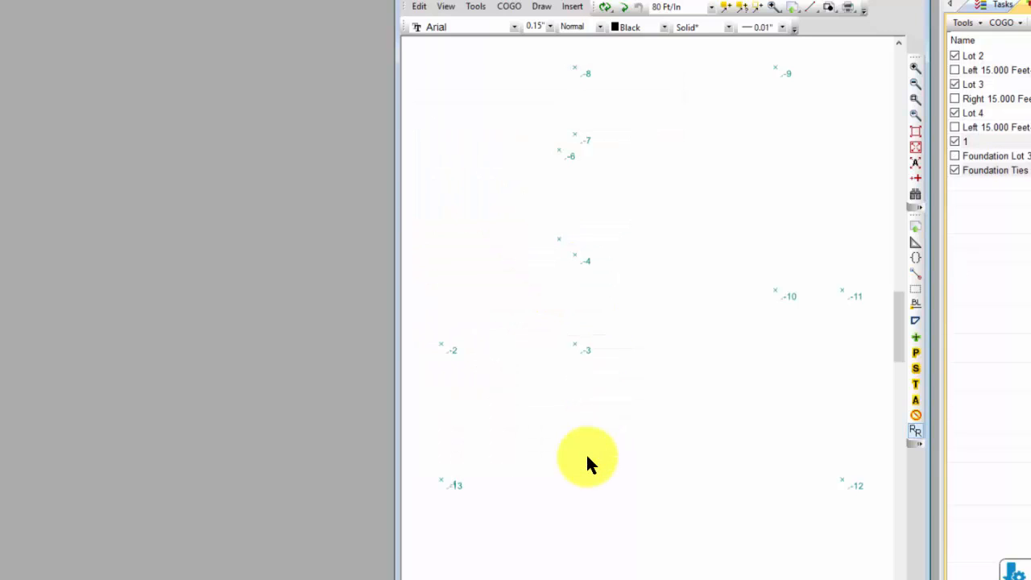
Step: Trace the Lot 3 foundation from point 3-13 through 3-2 to 3-12 in order, close at 3-13, and end without creating another traverse
double_click(459, 486)
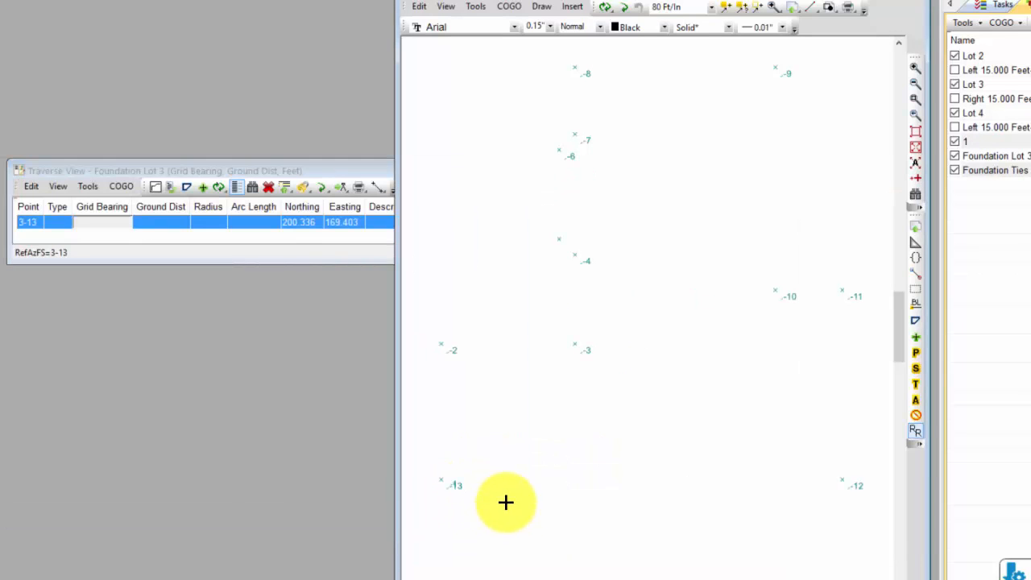
left_click(453, 353)
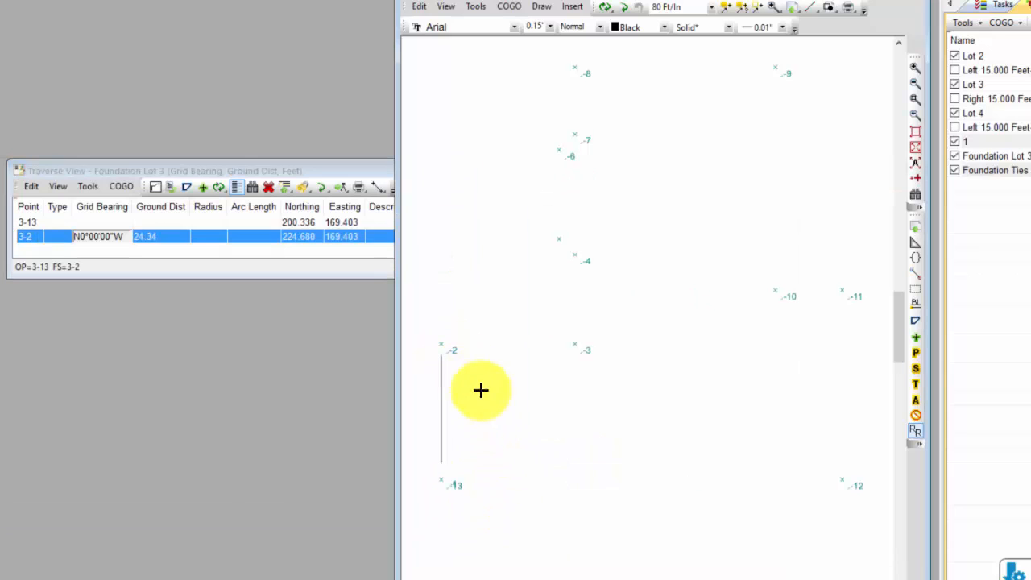
left_click(575, 344)
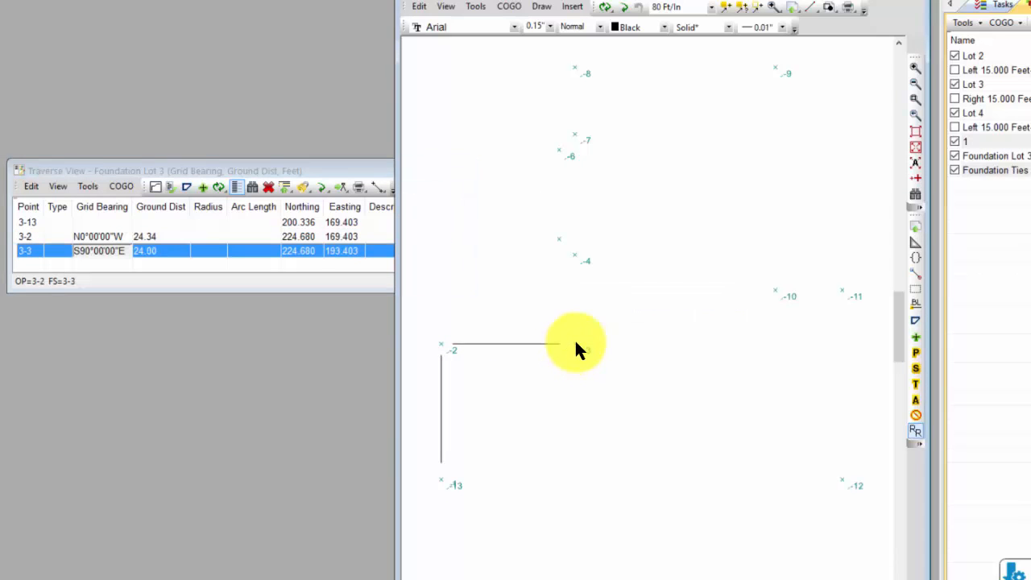
left_click(586, 259)
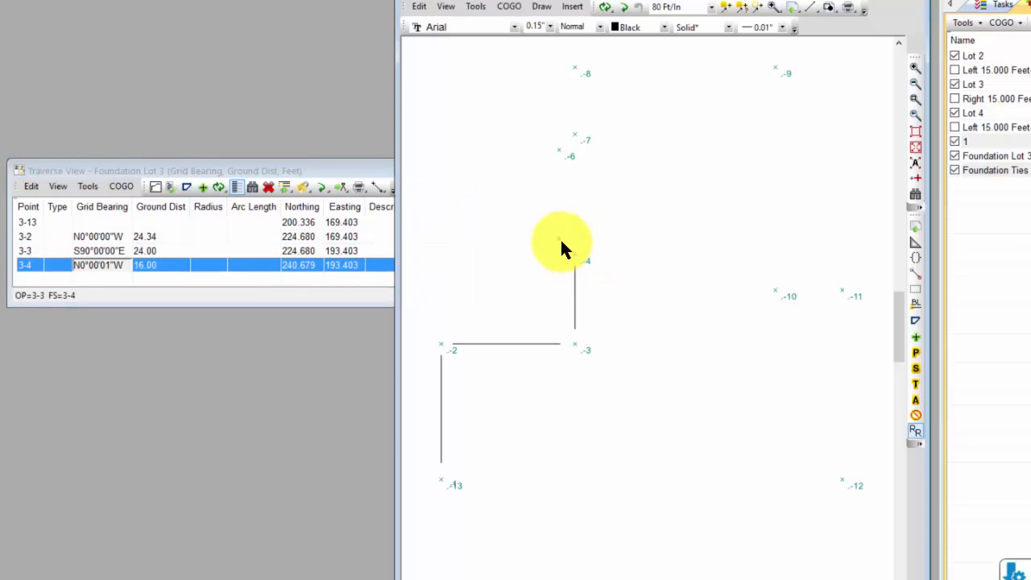
left_click(558, 236)
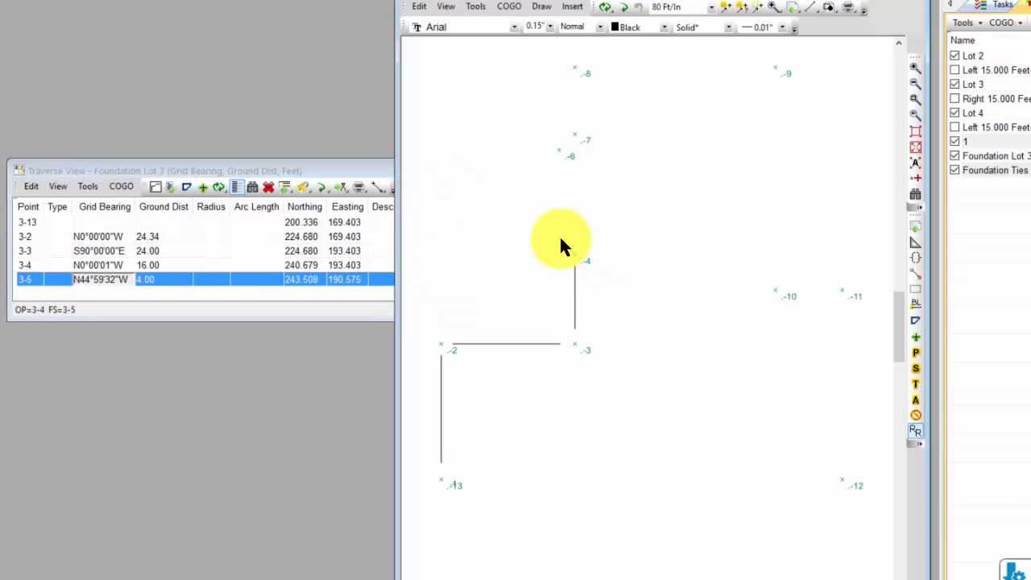
left_click(559, 148)
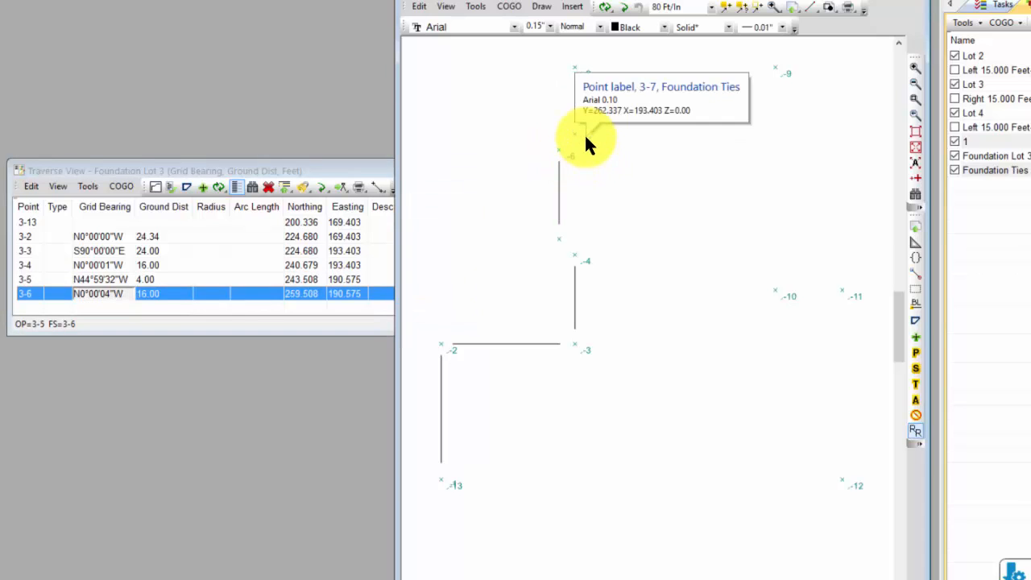
left_click(585, 138)
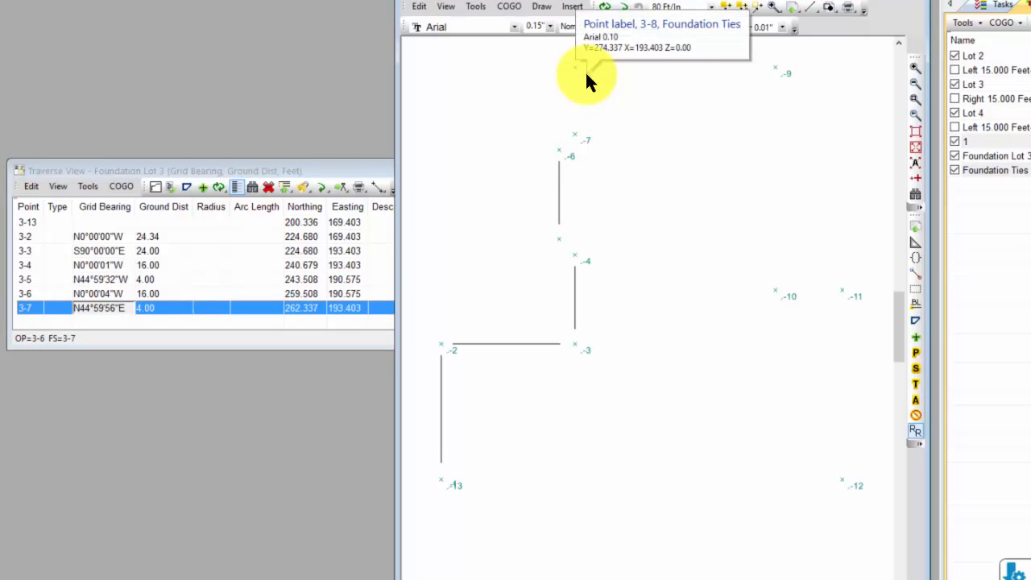
left_click(587, 73)
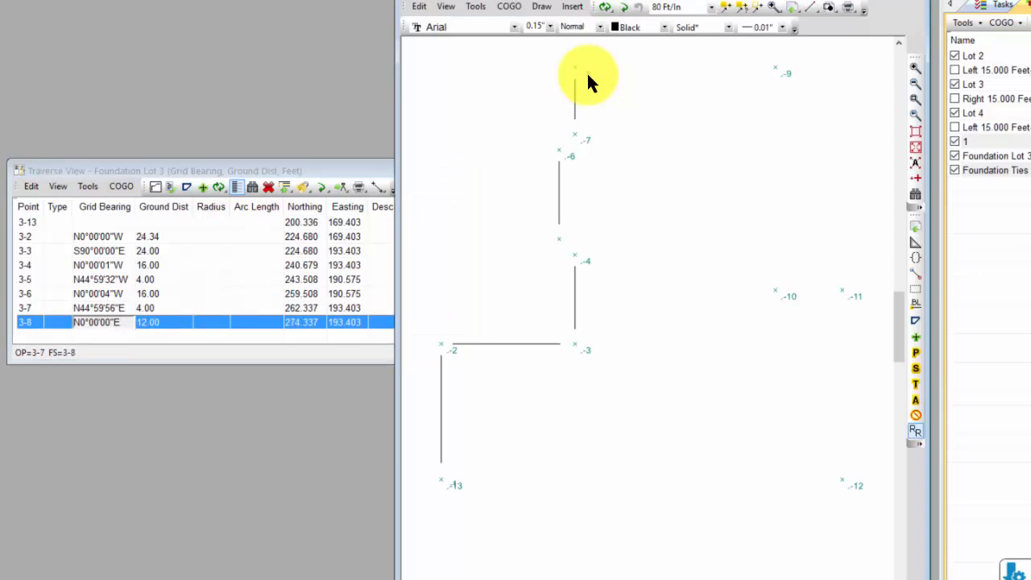
left_click(788, 71)
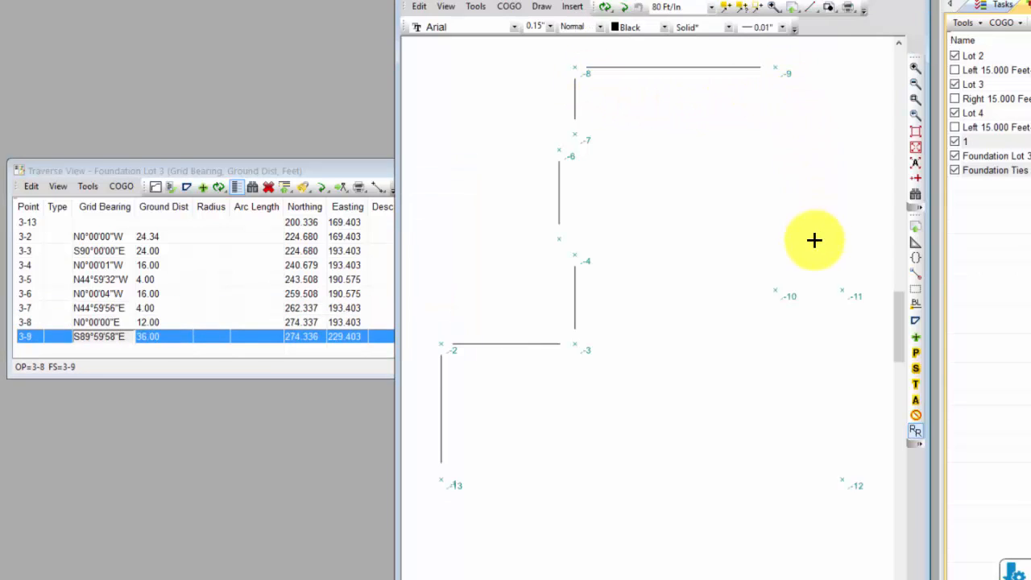
left_click(787, 294)
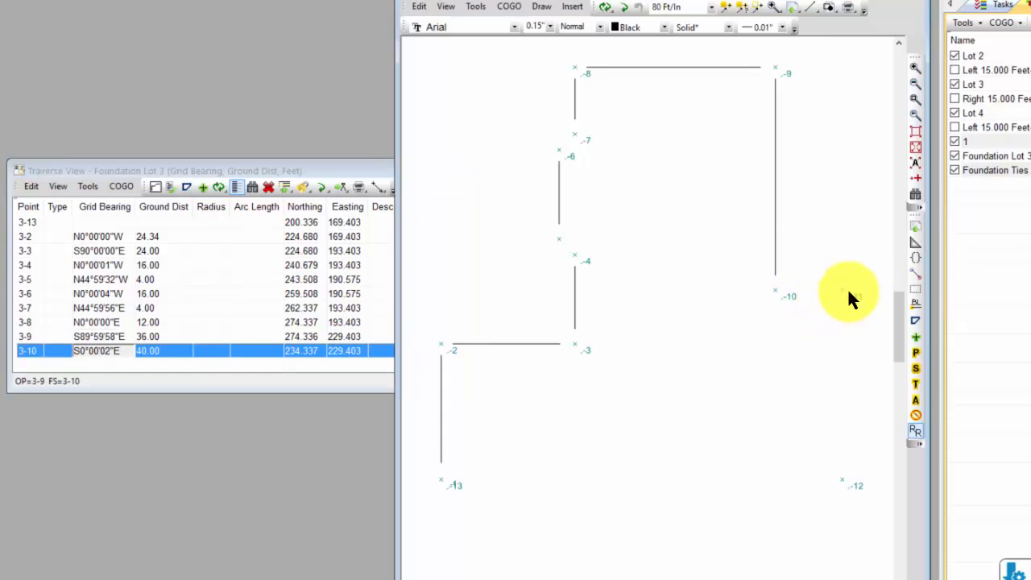
left_click(854, 295)
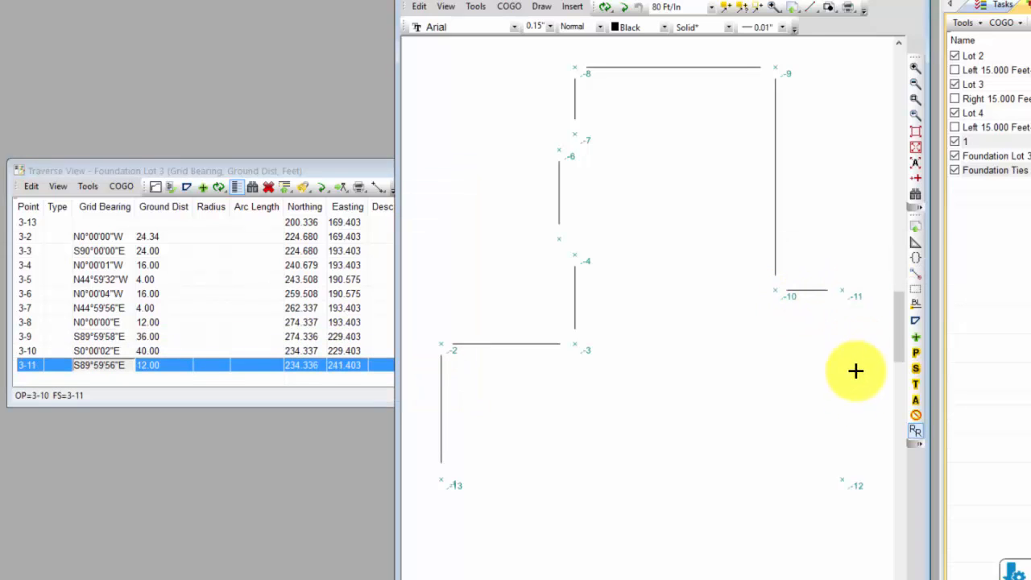
left_click(861, 485)
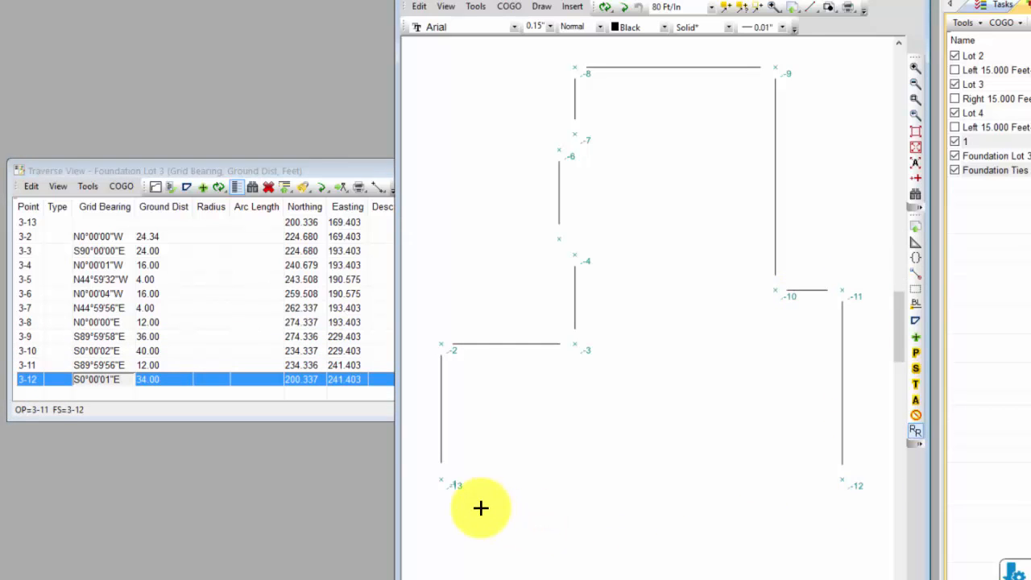
left_click(456, 486)
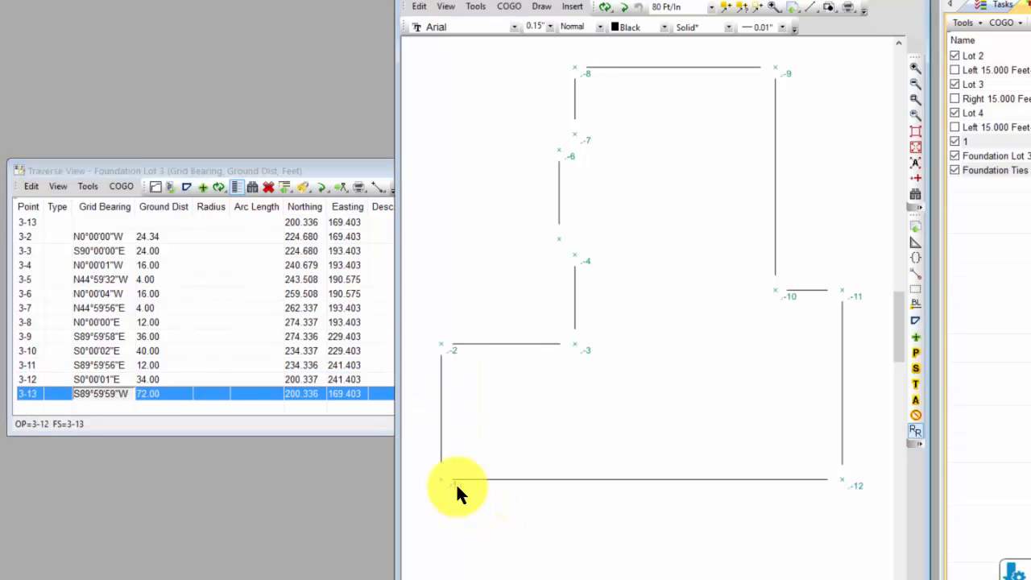
key("Return")
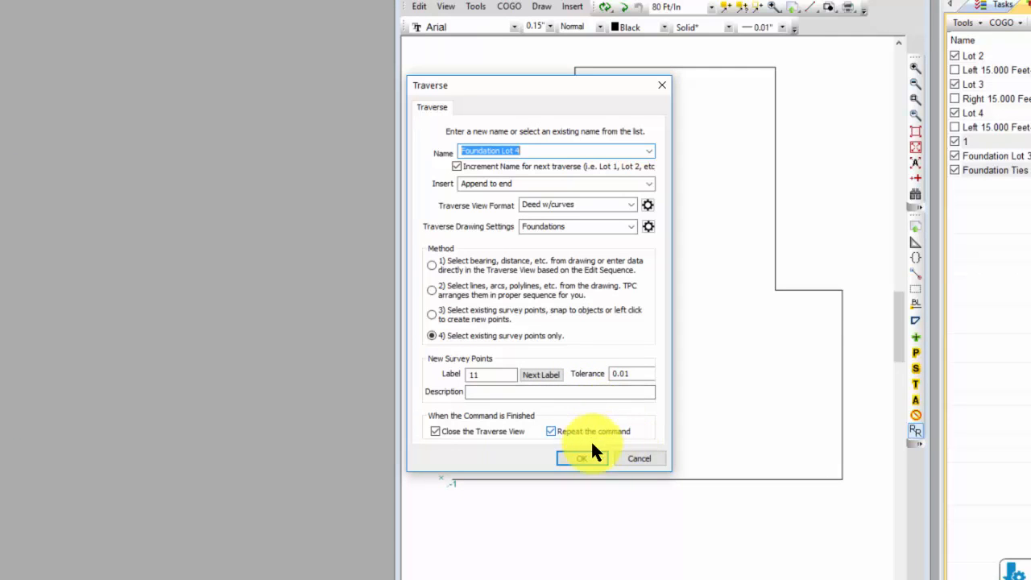
left_click(638, 458)
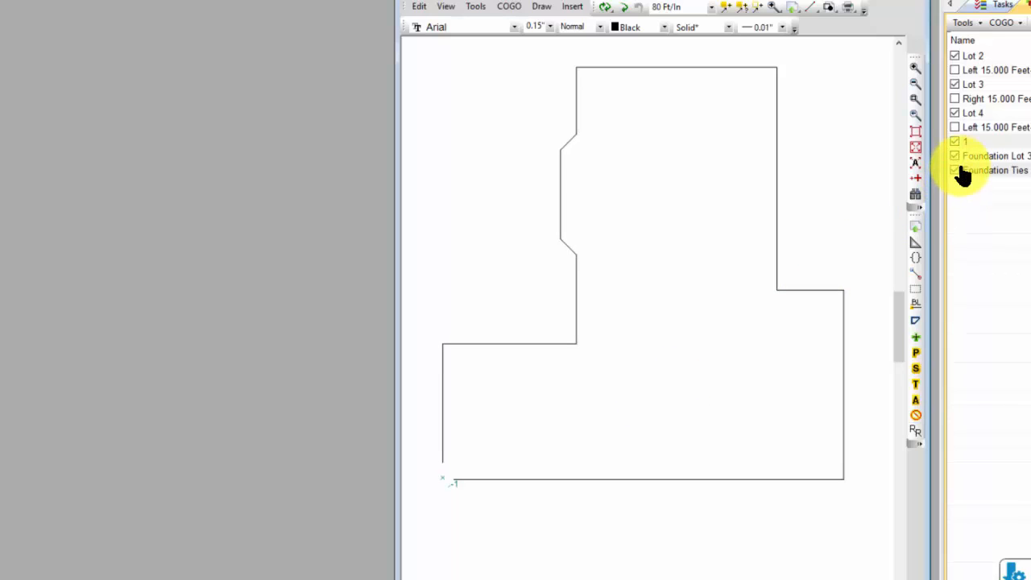
Step: Set the fill of the Foundation Lot 3 outline to Solid in its traverse drawing settings
left_click(914, 131)
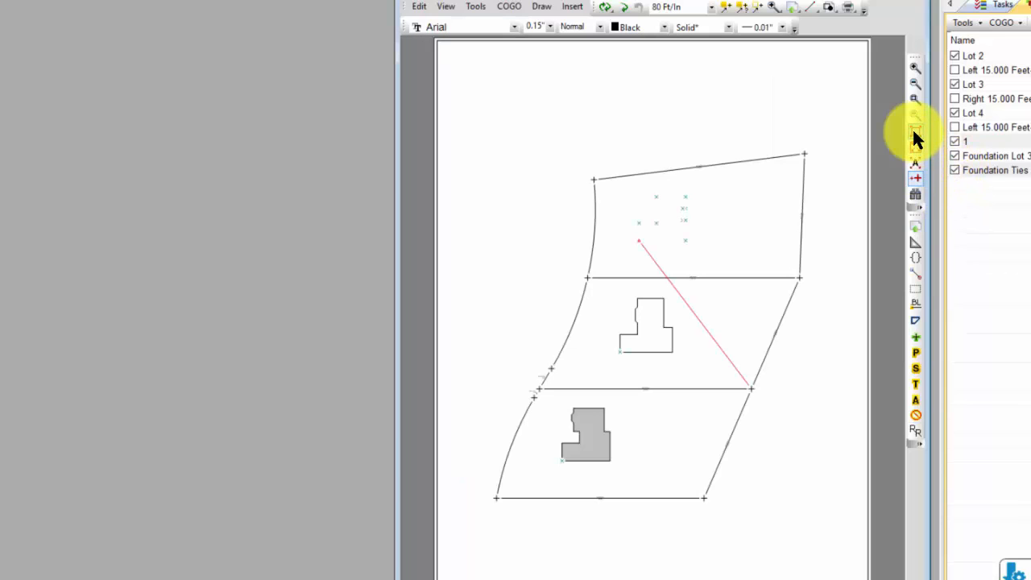
double_click(673, 341)
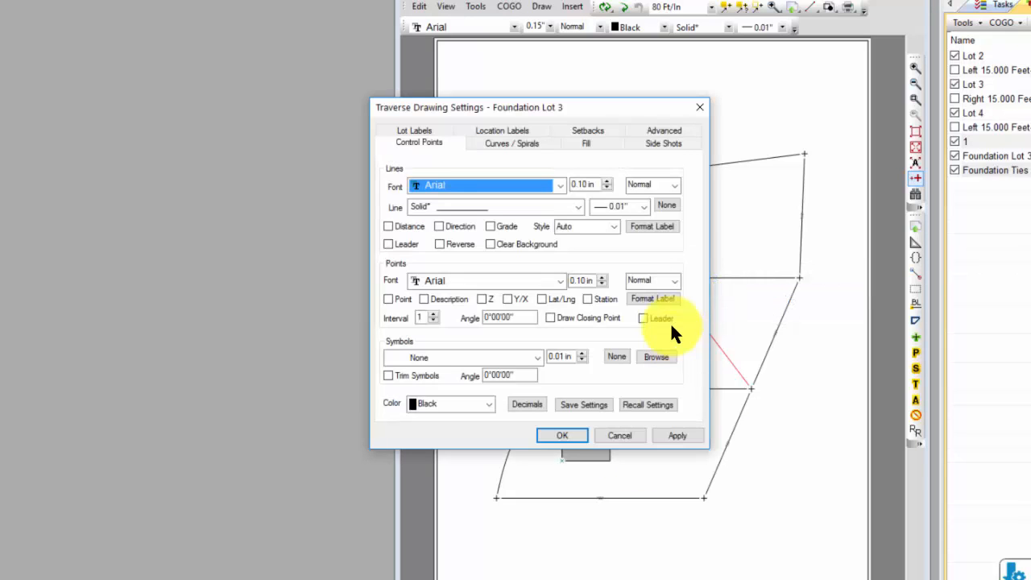
left_click(588, 144)
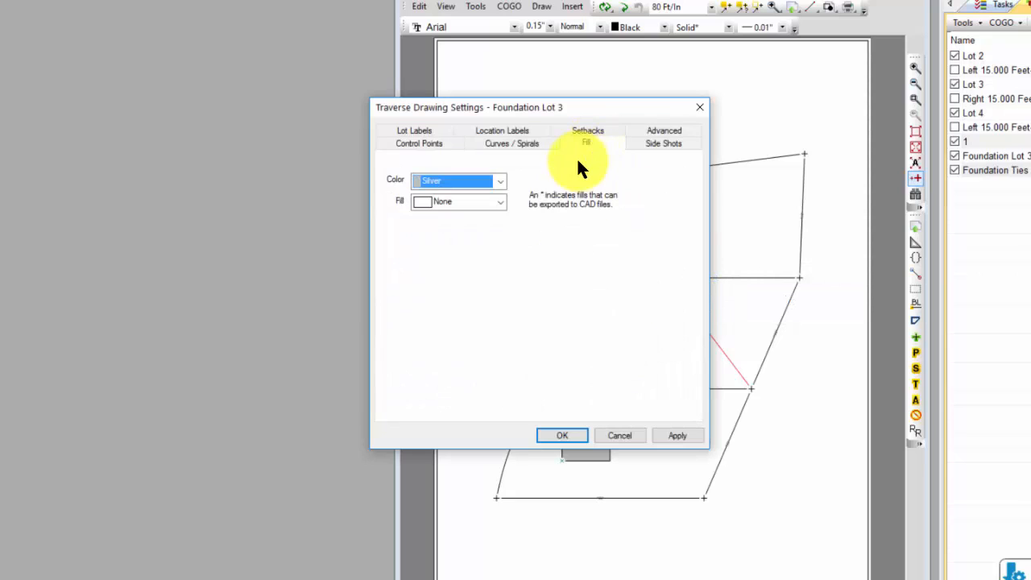
left_click(500, 200)
left_click(463, 229)
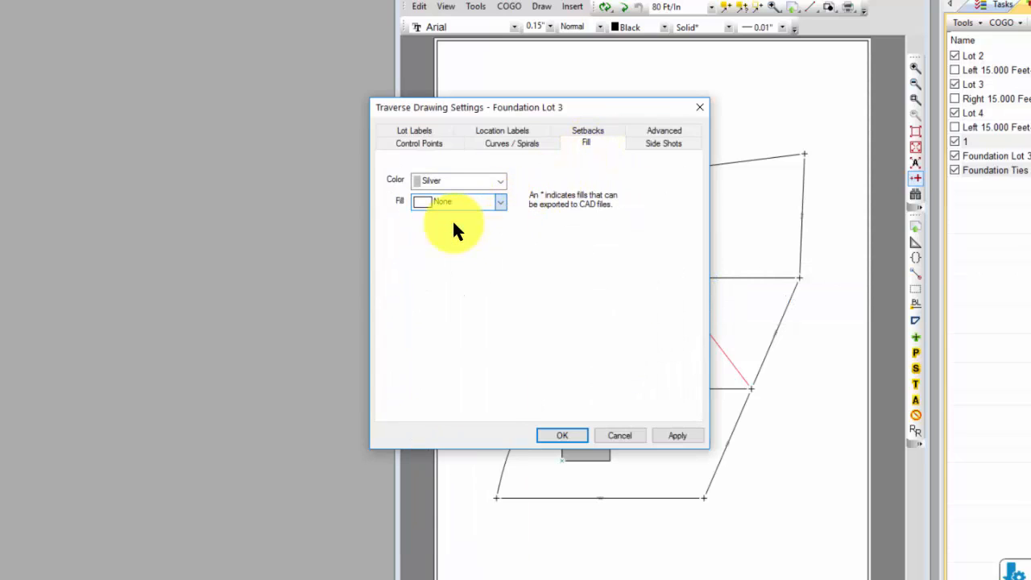
left_click(564, 435)
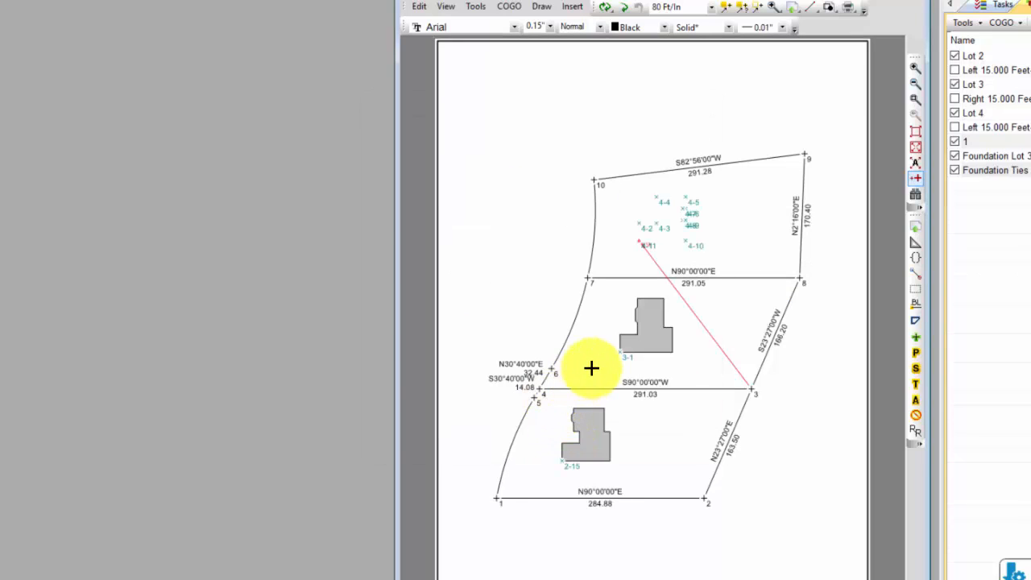